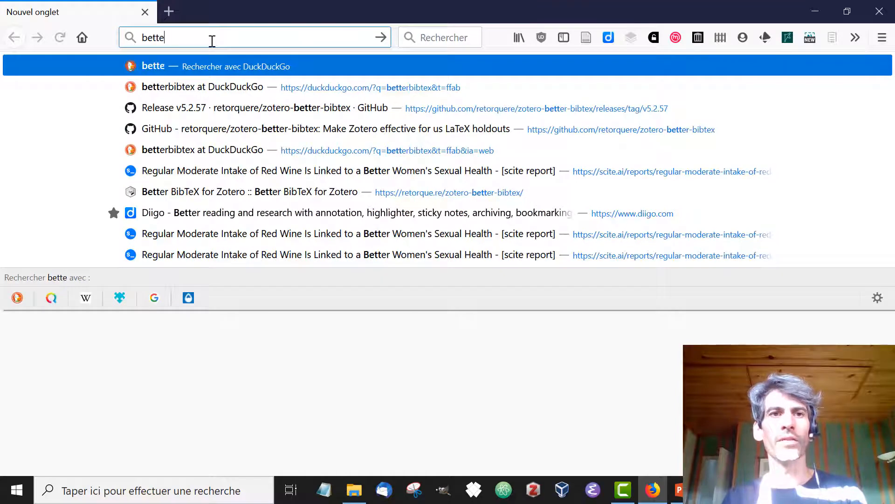
# - Search the web for betterbibtex and open the retorquere/zotero-better-bibtex GitHub repository
pyautogui.write('tex')
pyautogui.press('Return')
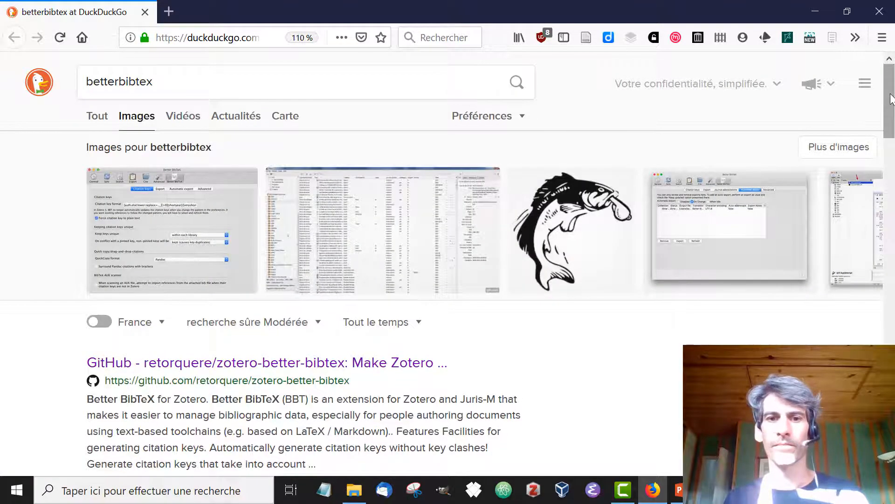
pyautogui.scroll(-3, 891, 98)
pyautogui.click(389, 236)
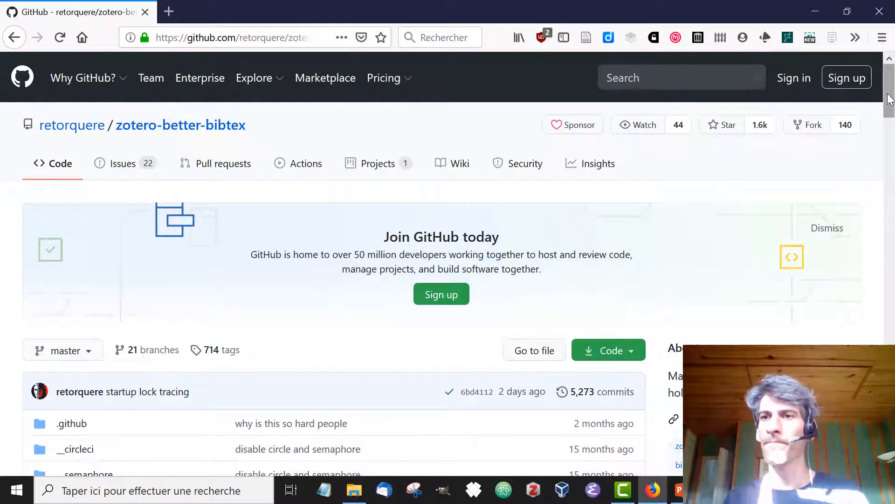
# - Open the v5.2.57 release and save zotero-better-bibtex-5.2.57.xpi to the desktop
pyautogui.moveTo(890, 99); pyautogui.dragTo(891, 134)
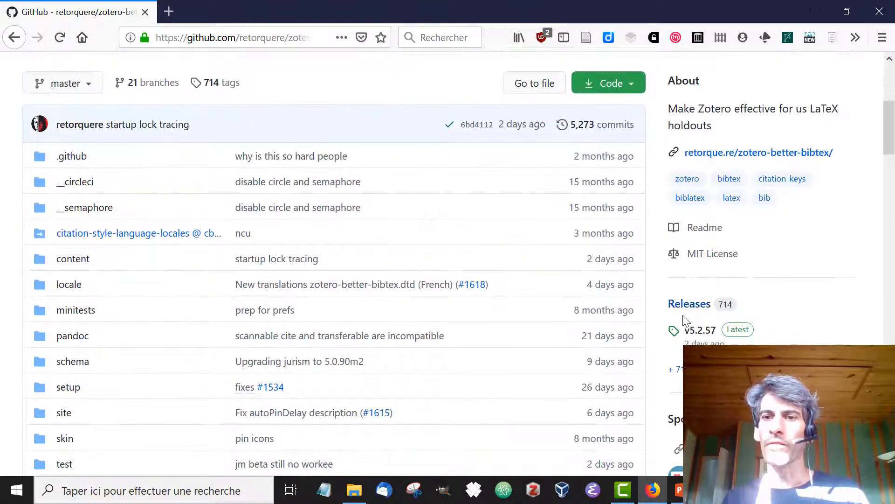
pyautogui.click(701, 331)
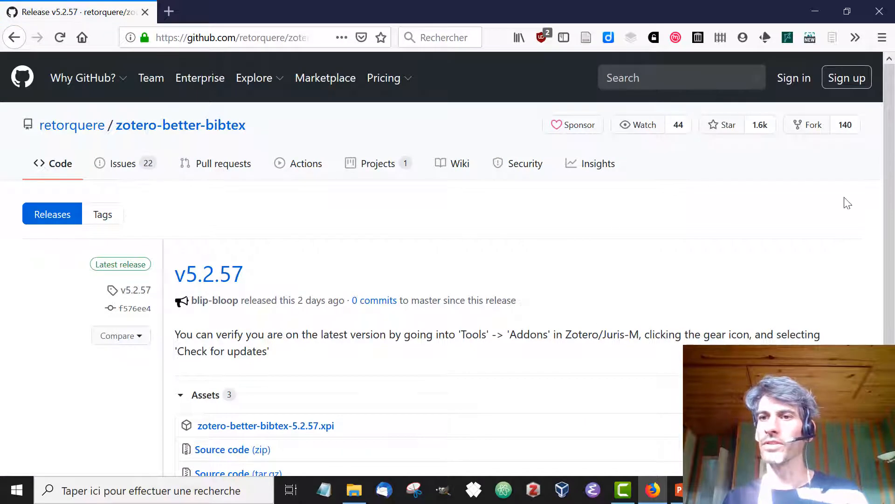
pyautogui.scroll(-3, 883, 202)
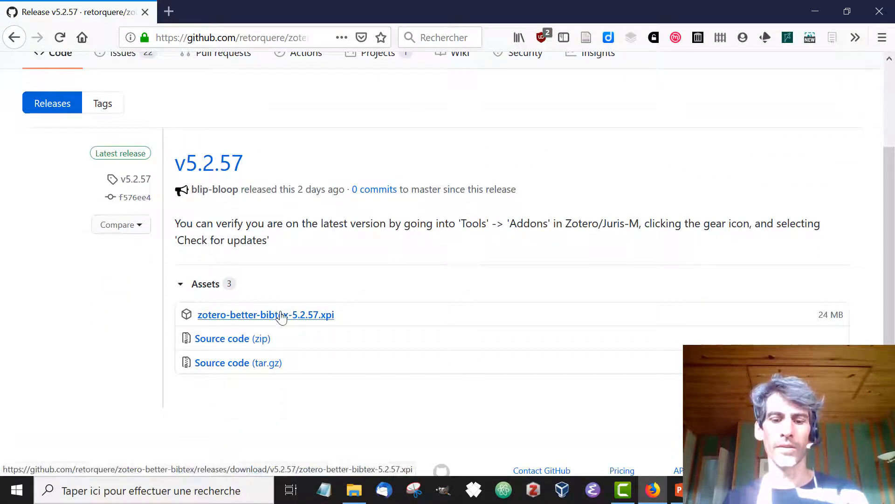
pyautogui.rightClick(281, 317)
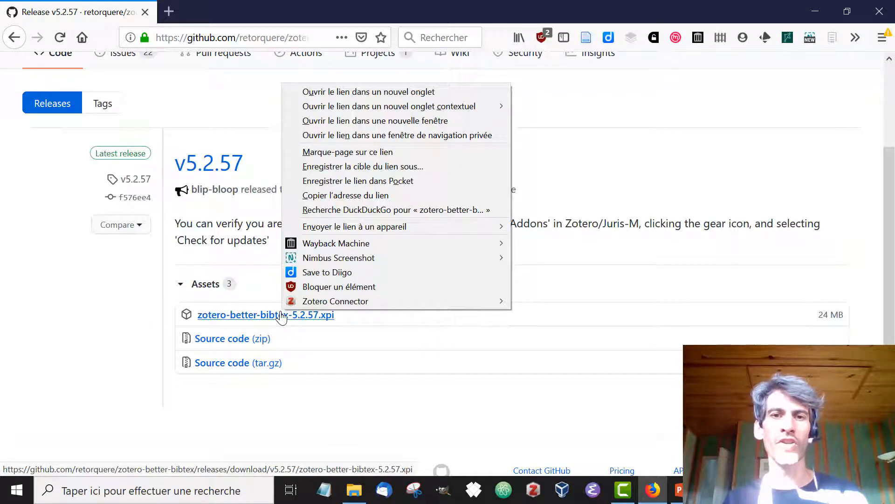
pyautogui.click(402, 167)
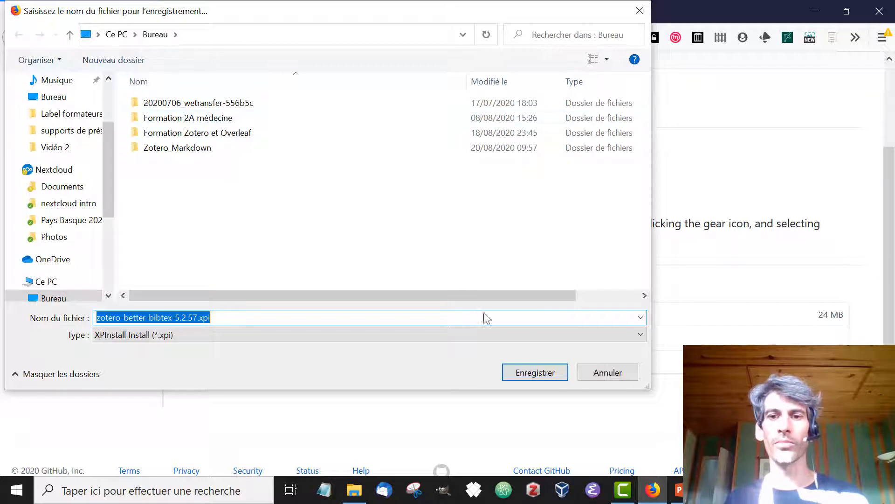
pyautogui.click(542, 376)
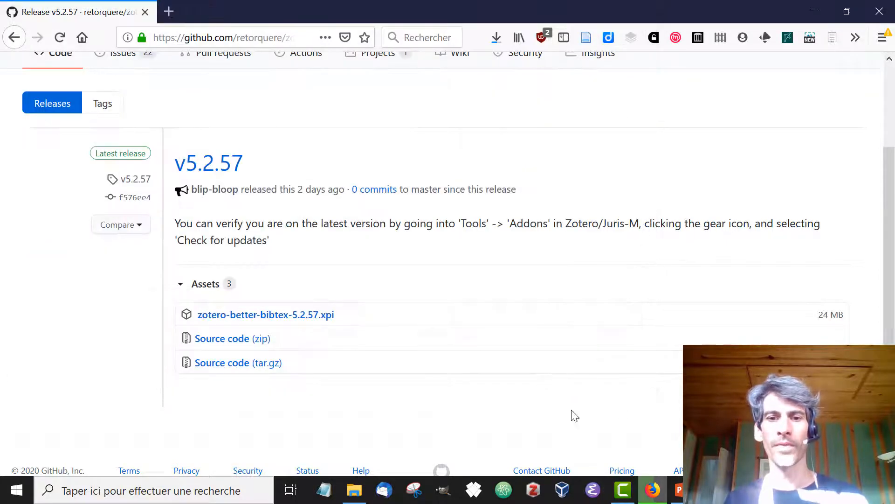
# - Switch to Zotero, open the Add-ons Manager and move its window clear of the screen edge
pyautogui.click(537, 494)
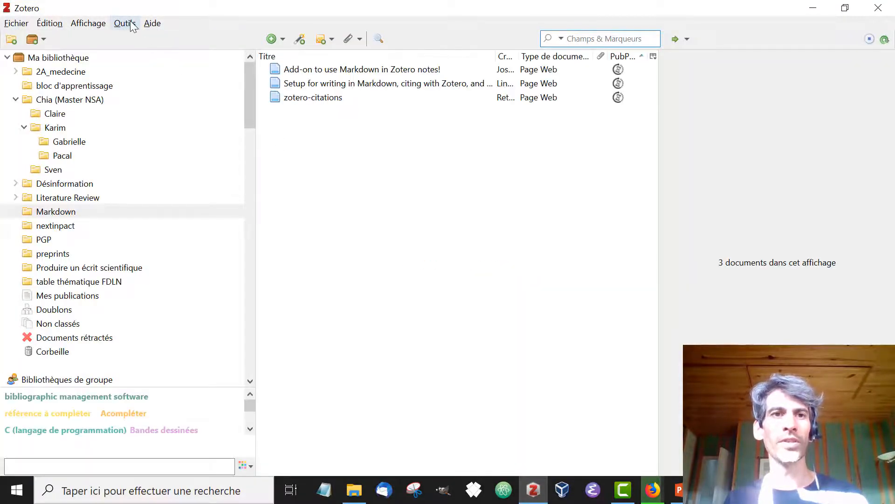
pyautogui.click(130, 23)
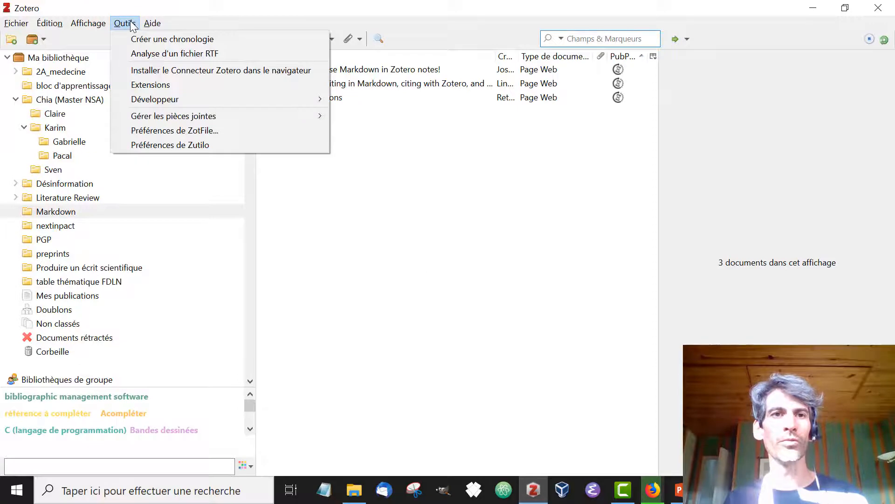
pyautogui.click(149, 83)
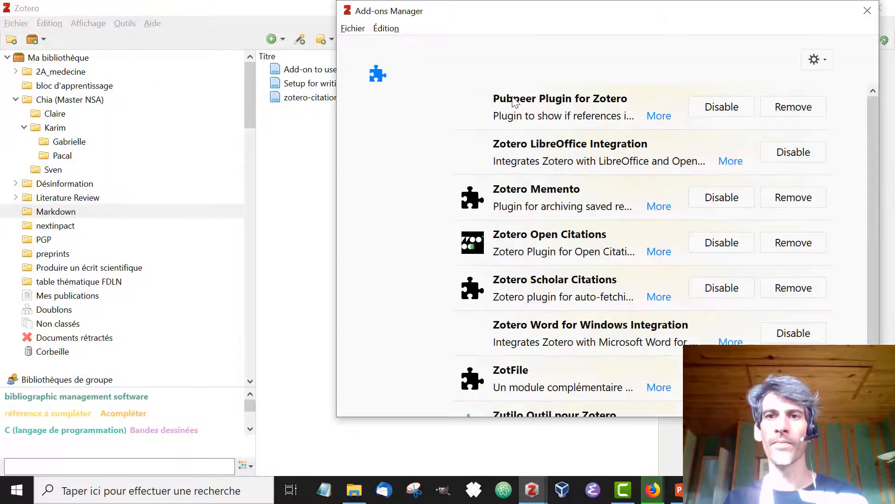
pyautogui.moveTo(626, 19); pyautogui.dragTo(473, 56)
# - Install the Better BibTeX add-on from zotero-better-bibtex-5.2.57.xpi on the desktop and restart Zotero to activate it and its converters
pyautogui.click(675, 94)
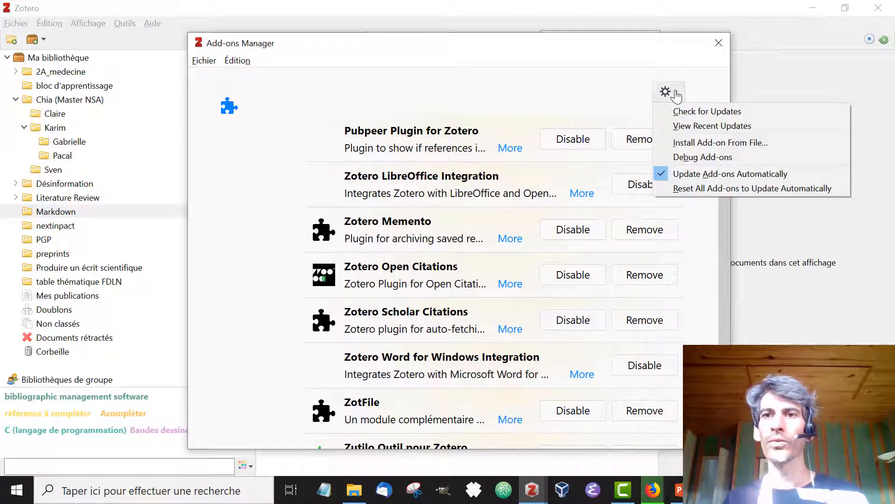
pyautogui.click(698, 149)
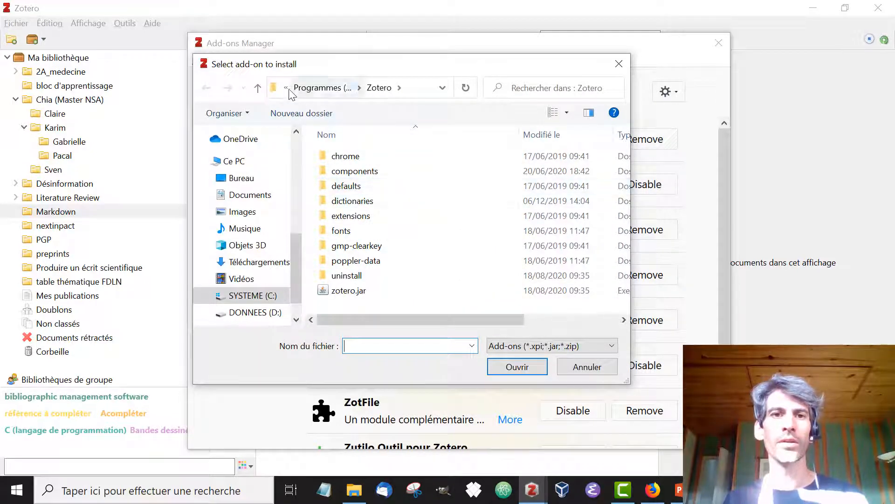
pyautogui.click(241, 182)
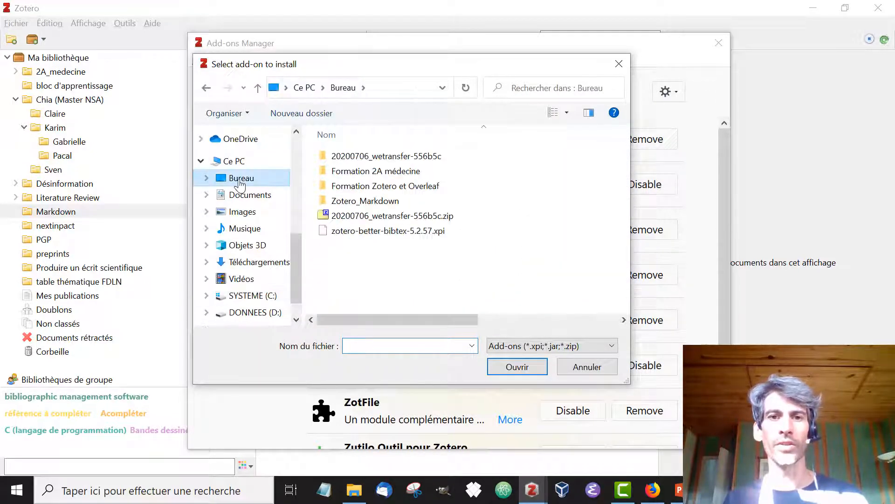
pyautogui.doubleClick(387, 234)
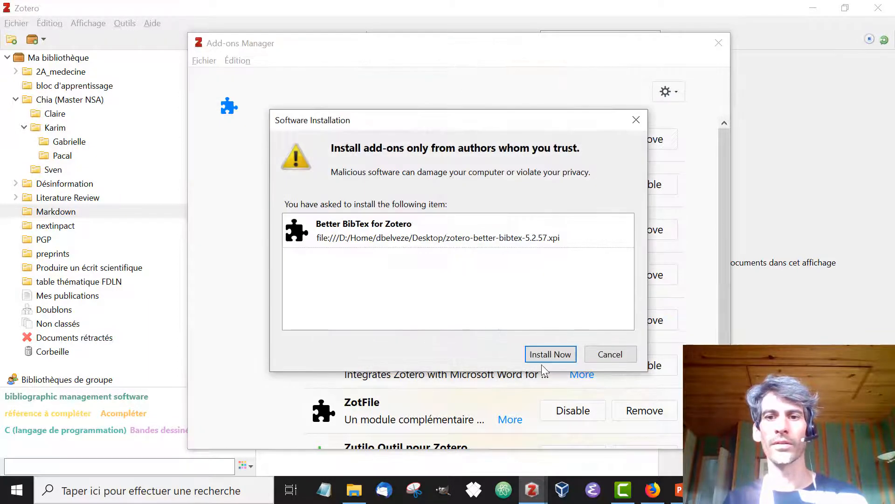
pyautogui.click(549, 358)
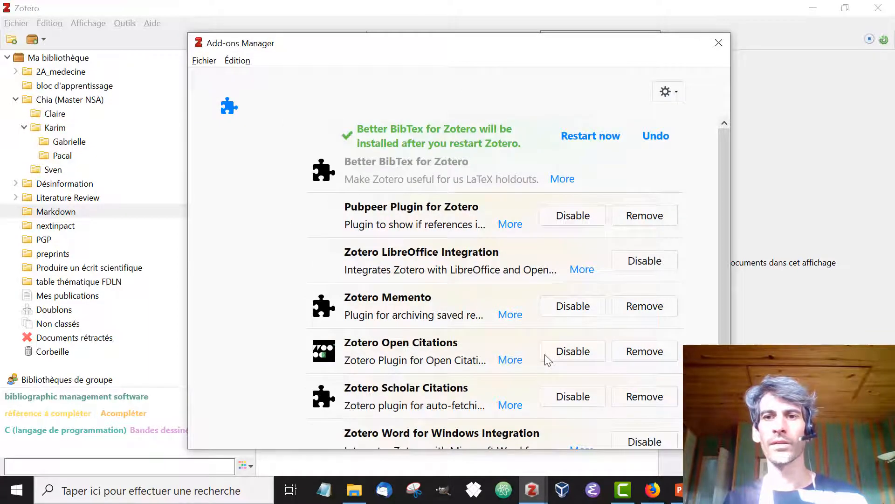
pyautogui.click(595, 136)
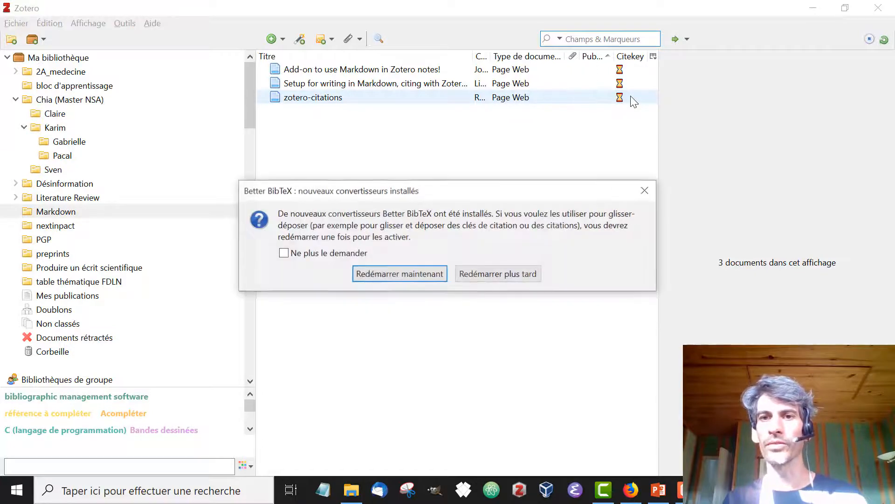
pyautogui.click(432, 278)
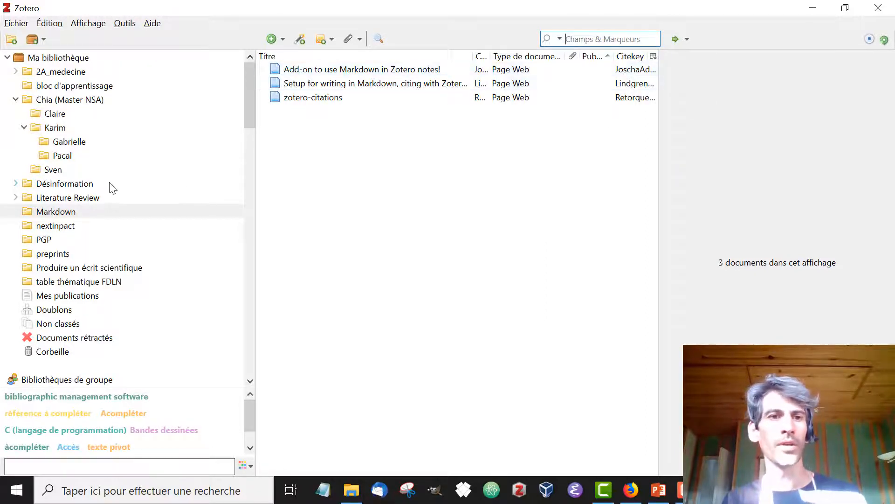
# - Examine the citation keys of the documents in the Désinformation collection
pyautogui.click(90, 186)
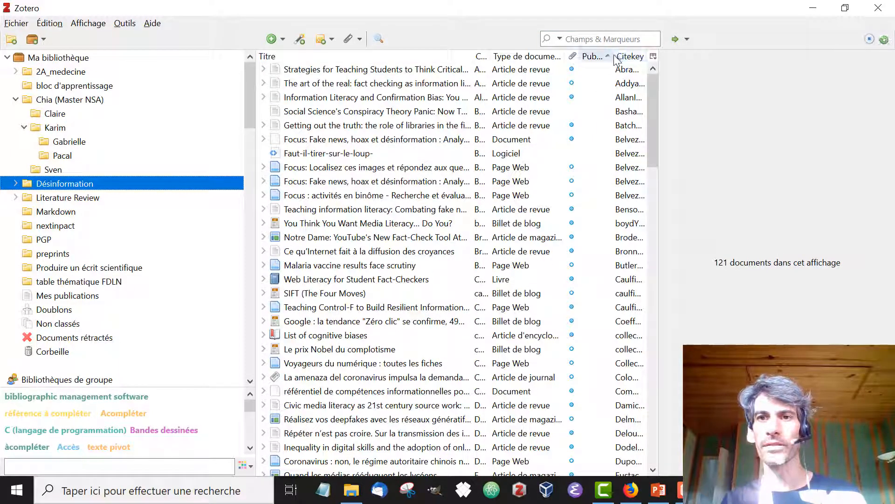
pyautogui.press('Tab')
pyautogui.scroll(-7, 373, 214)
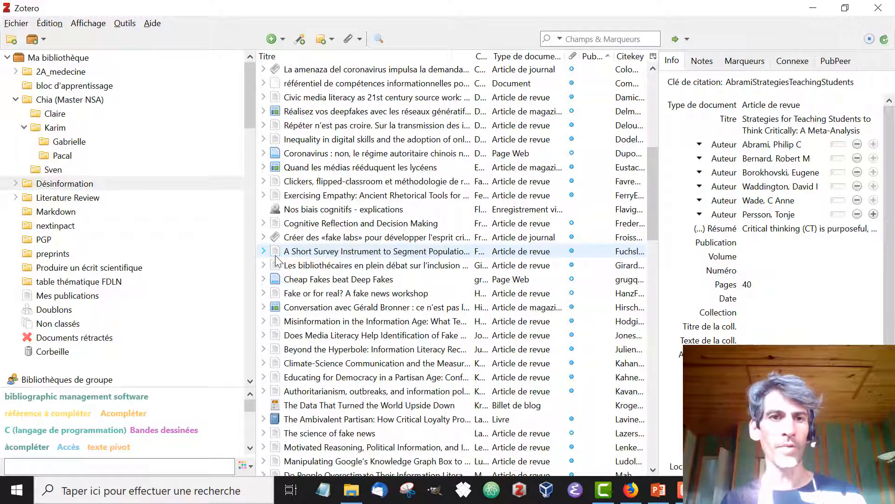
pyautogui.click(250, 102)
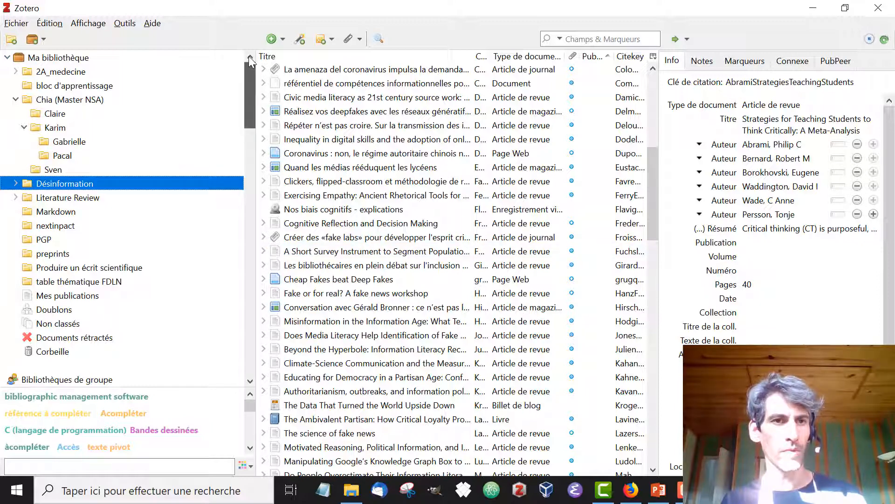
# - Export the Markdown collection in Better BibLaTeX format, kept up to date, as Markdown.bib on the desktop
pyautogui.click(62, 213)
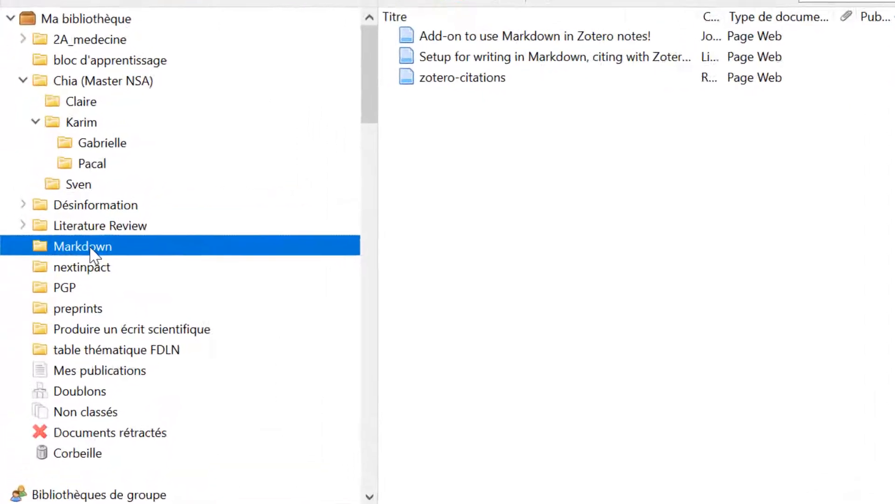
pyautogui.rightClick(99, 260)
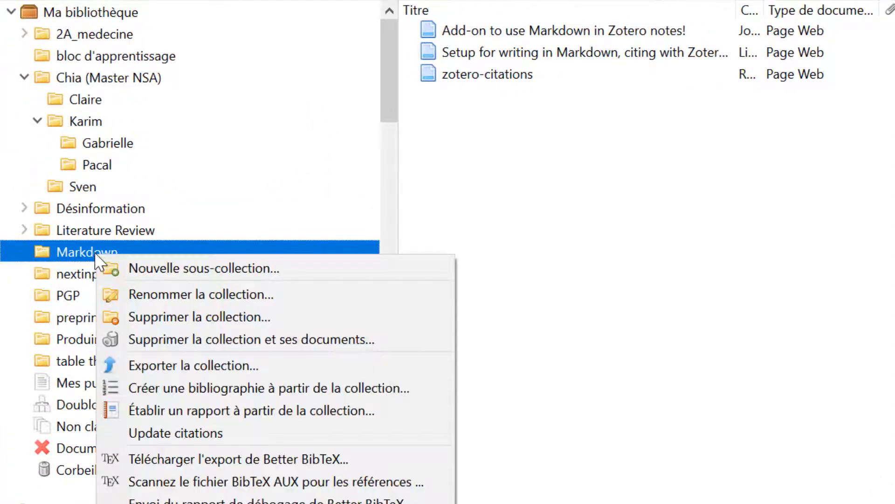
pyautogui.click(185, 363)
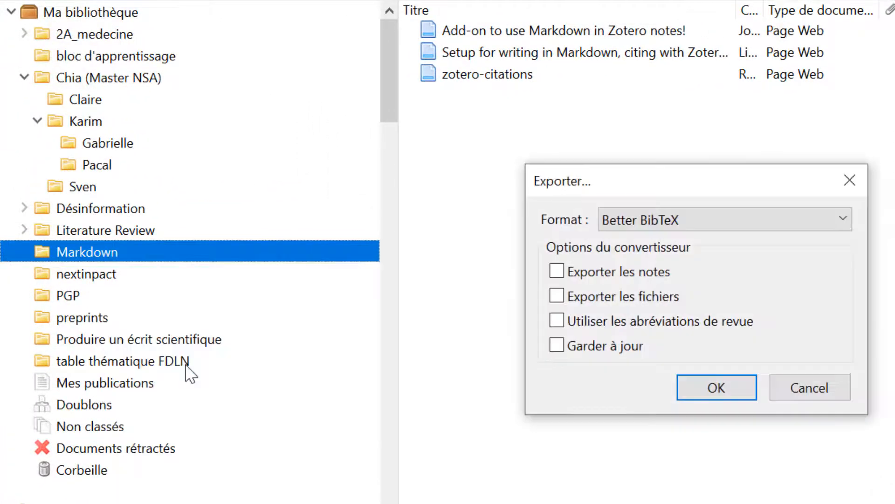
pyautogui.click(663, 224)
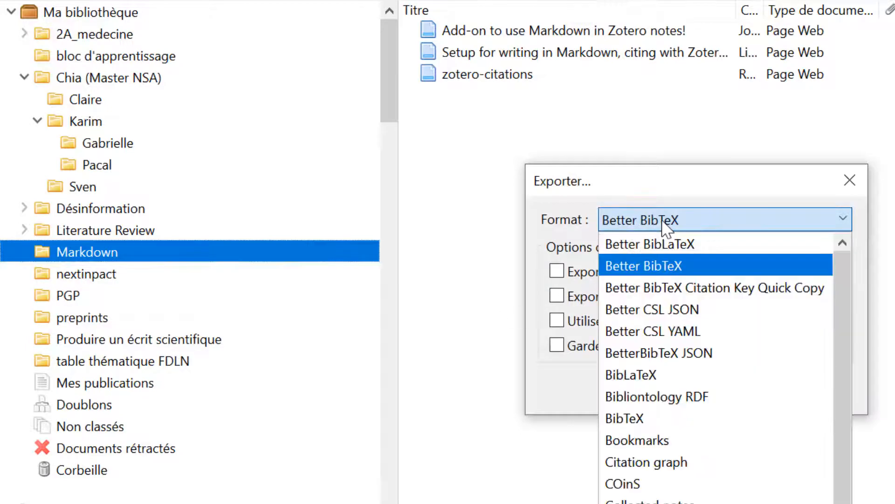
pyautogui.click(665, 243)
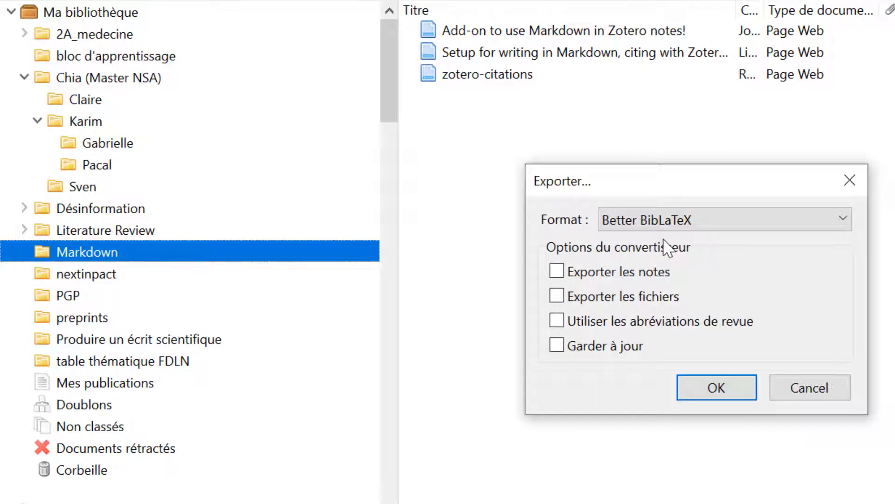
pyautogui.click(555, 347)
pyautogui.click(733, 394)
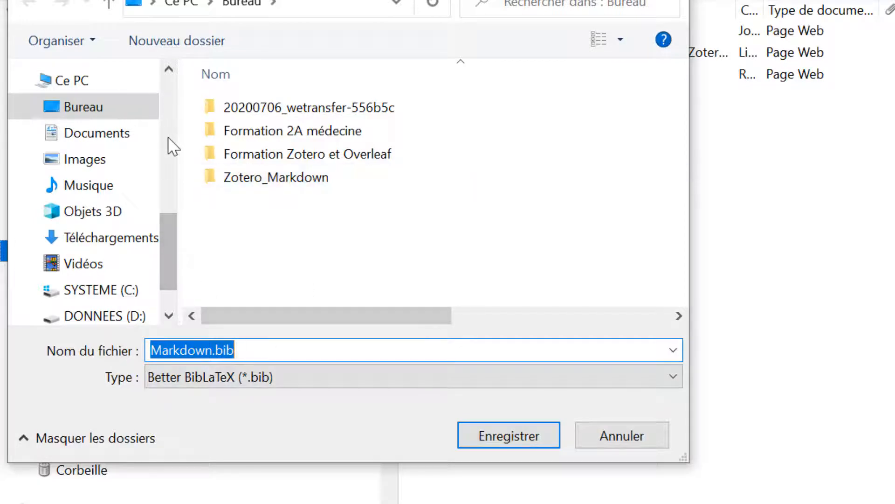
pyautogui.click(513, 438)
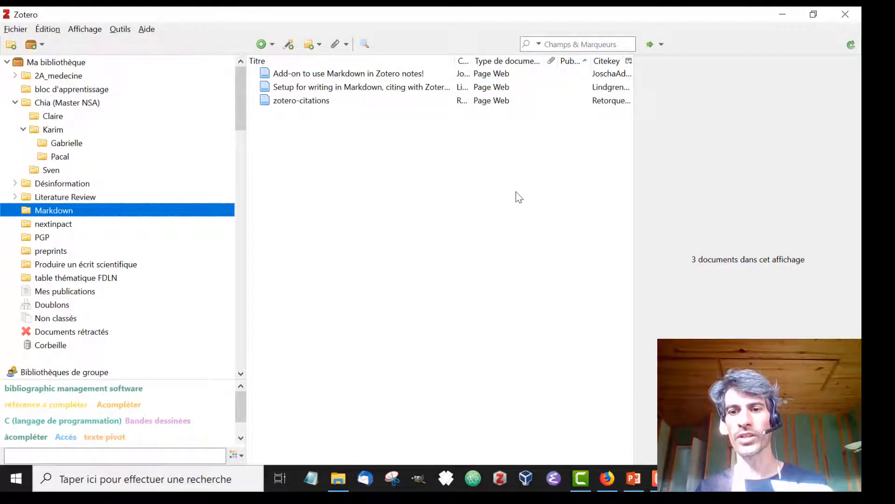
# - Switch to Atom, open the package installer from the Welcome Guide and search for bibtex packages
pyautogui.click(476, 478)
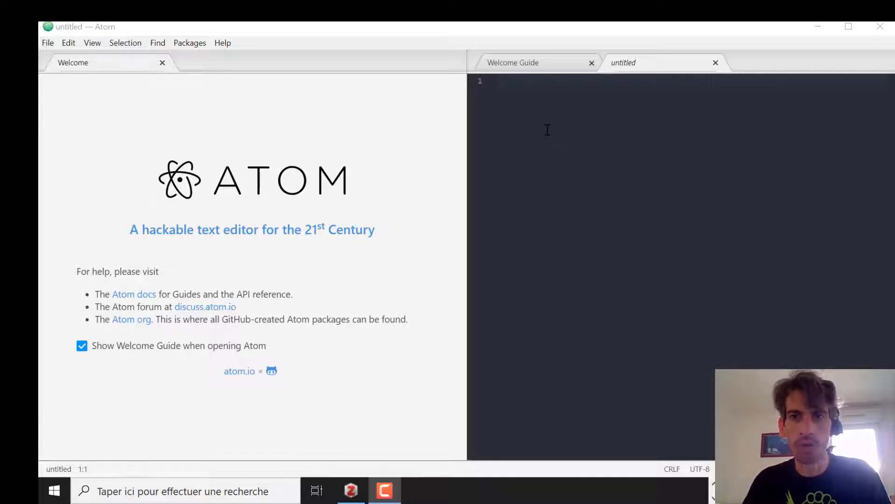
pyautogui.click(536, 61)
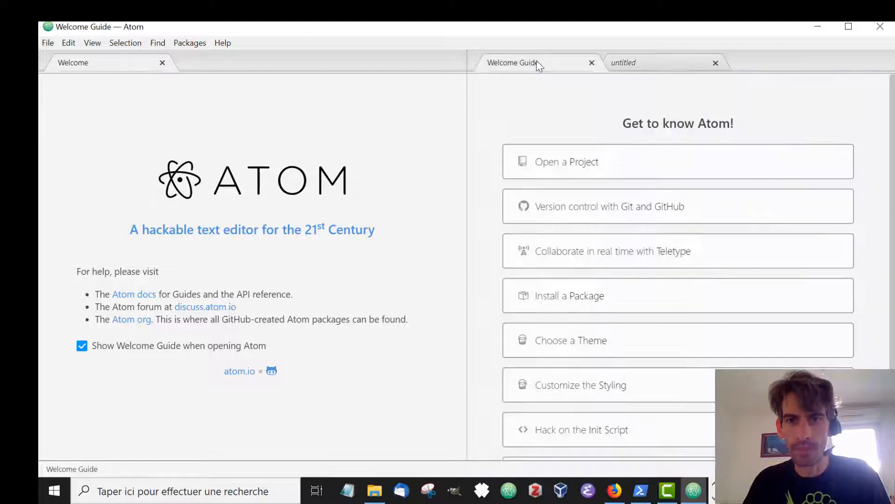
pyautogui.click(568, 299)
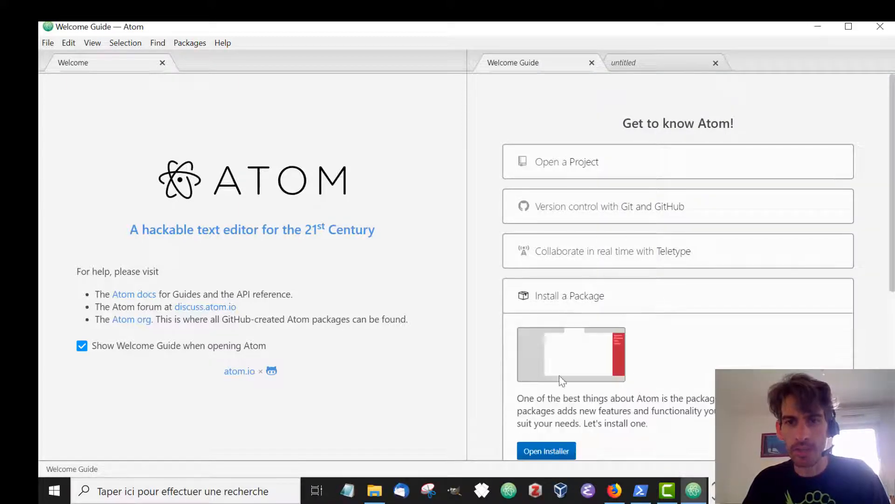
pyautogui.click(561, 452)
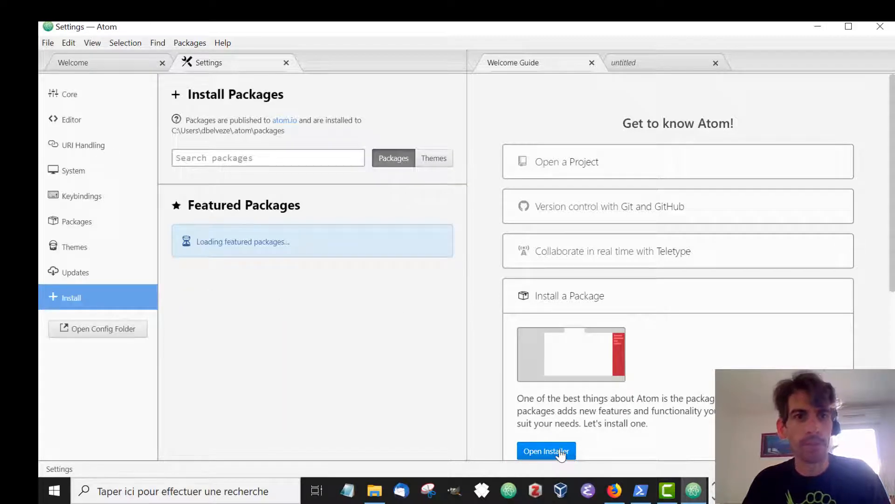
pyautogui.write('b')
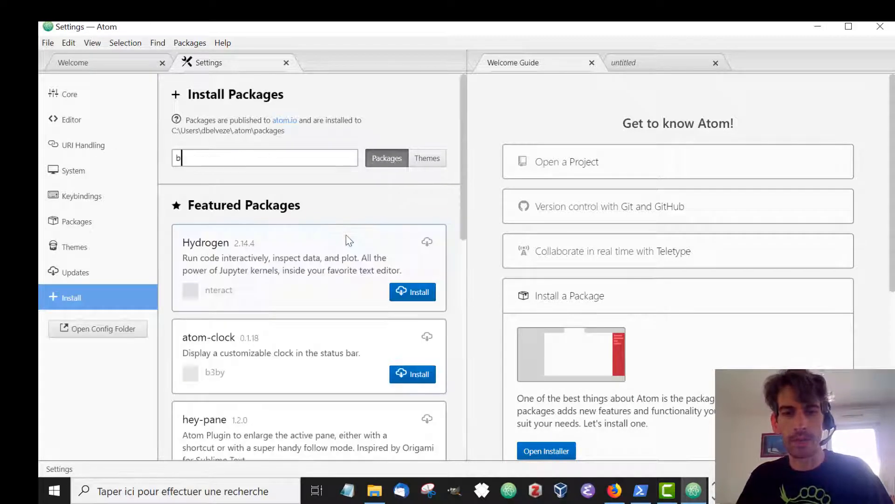
pyautogui.write('ibtex')
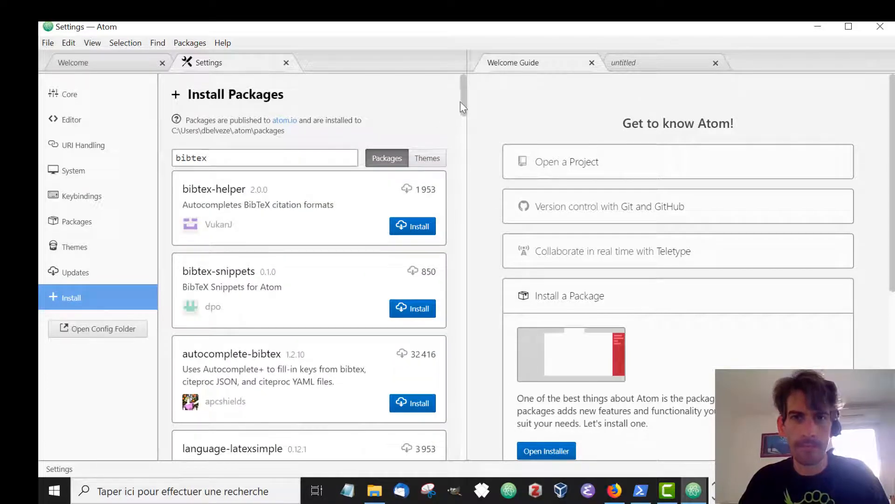
pyautogui.moveTo(463, 102); pyautogui.dragTo(464, 118)
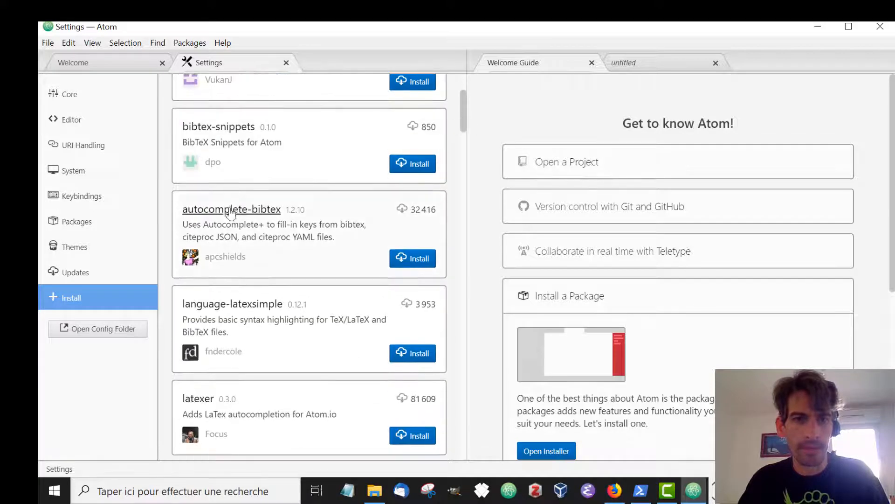
# - Install the autocomplete-bibtex package and clear the file path in its Bibtex setting
pyautogui.click(419, 262)
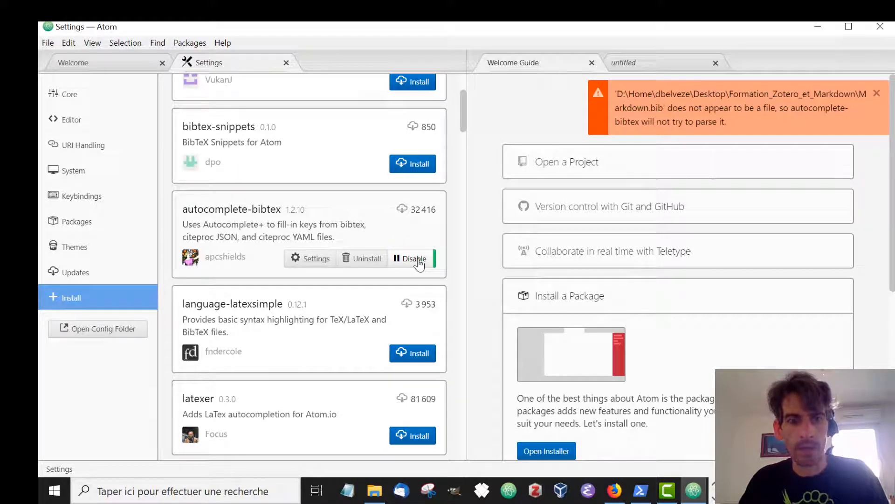
pyautogui.click(313, 260)
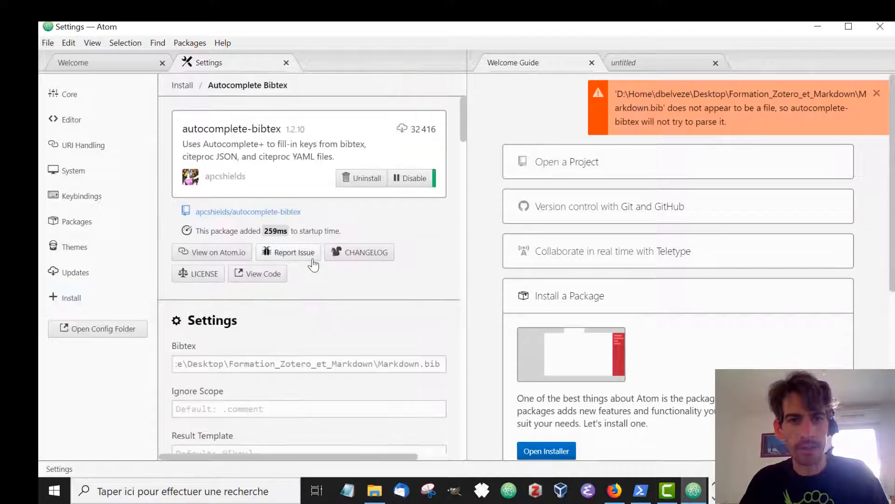
pyautogui.click(350, 362)
pyautogui.moveTo(440, 364); pyautogui.dragTo(130, 330)
pyautogui.write('b')
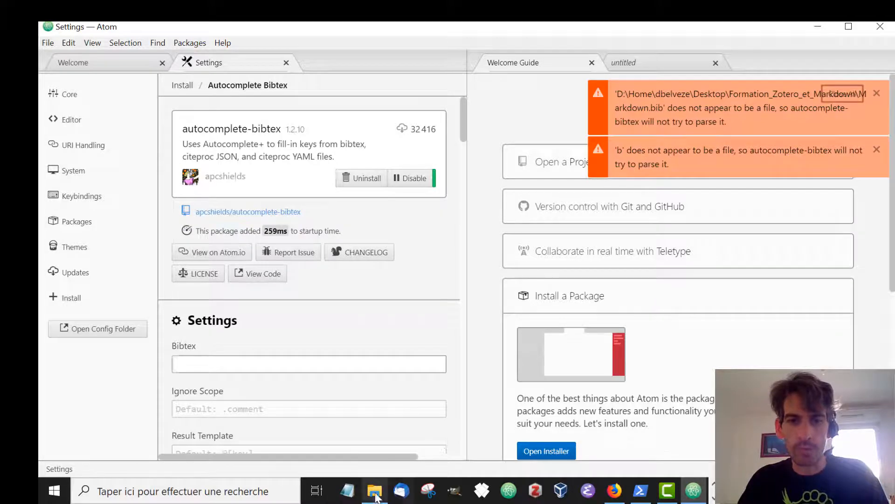
# - Copy the Zotero_Markdown folder location from the properties of Markdown.bib and paste it into Atom's Bibtex setting, followed by a backslash
pyautogui.click(374, 490)
pyautogui.click(348, 191)
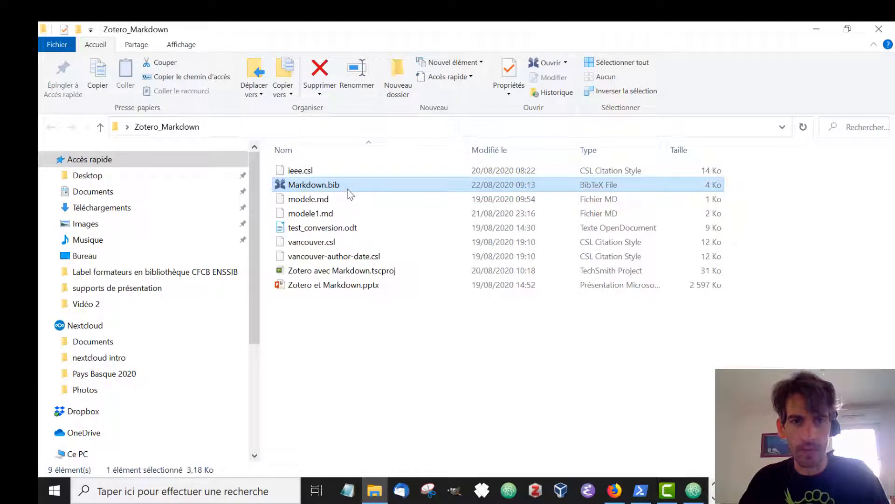
pyautogui.rightClick(348, 191)
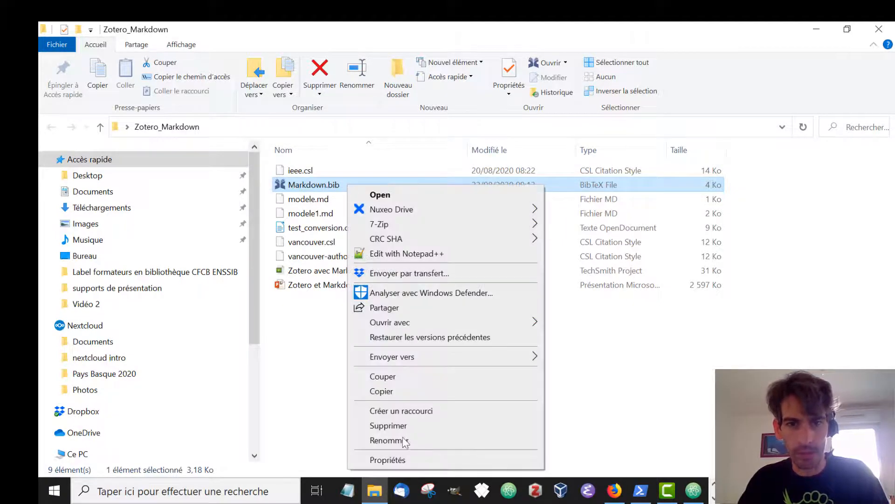
pyautogui.click(406, 460)
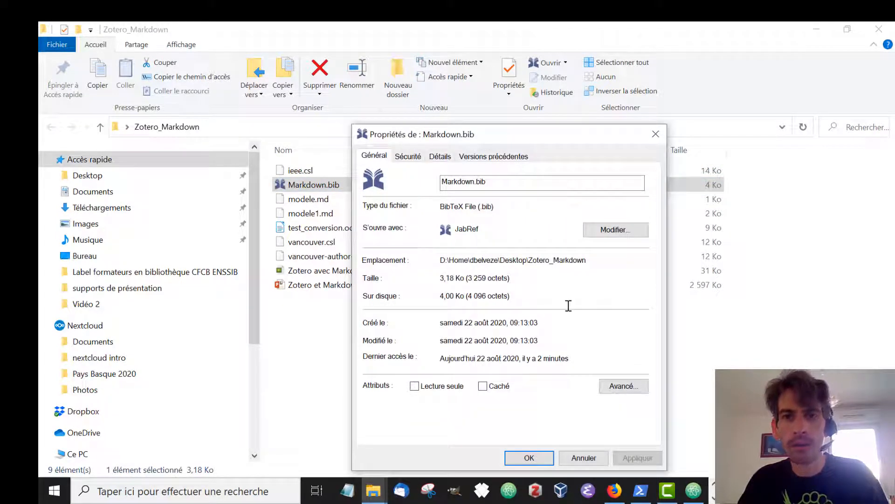
pyautogui.moveTo(591, 260); pyautogui.dragTo(439, 256)
pyautogui.hotkey('ctrl', 'c')
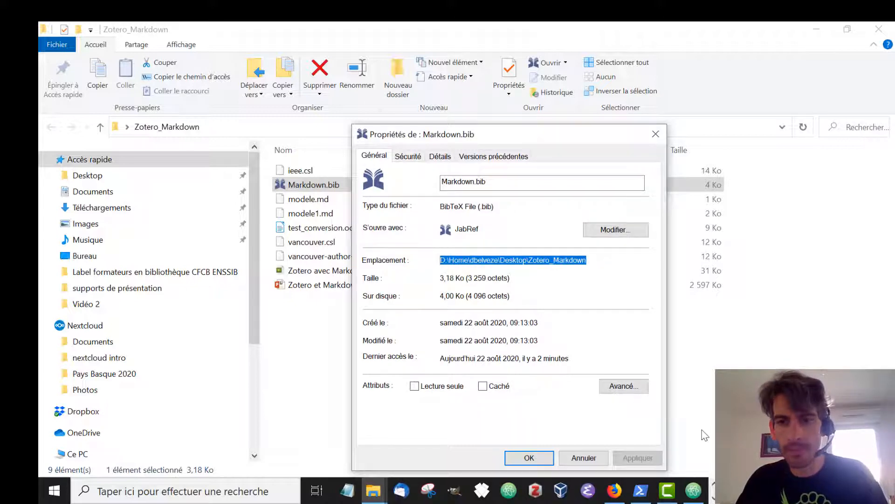
pyautogui.click(693, 490)
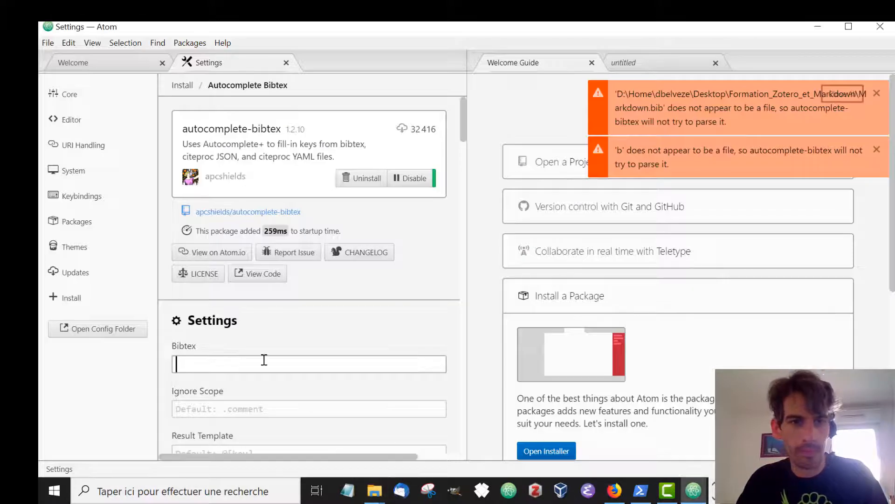
pyautogui.hotkey('ctrl', 'v')
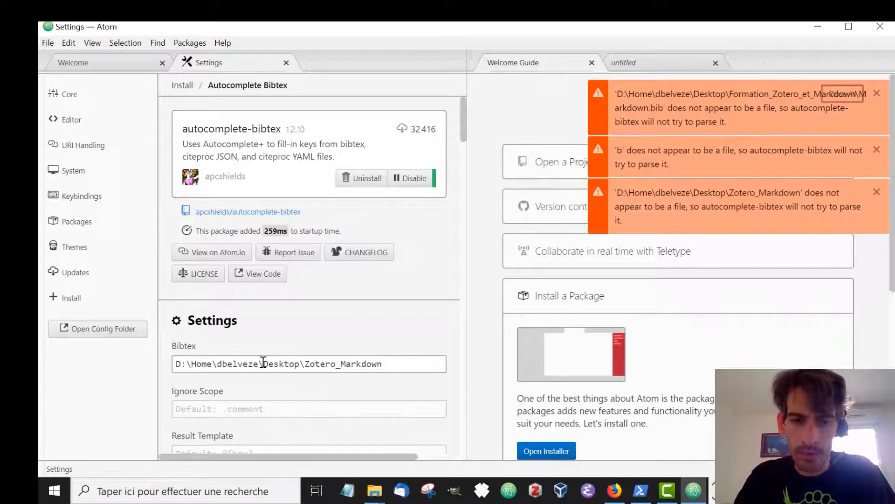
pyautogui.write('\\')
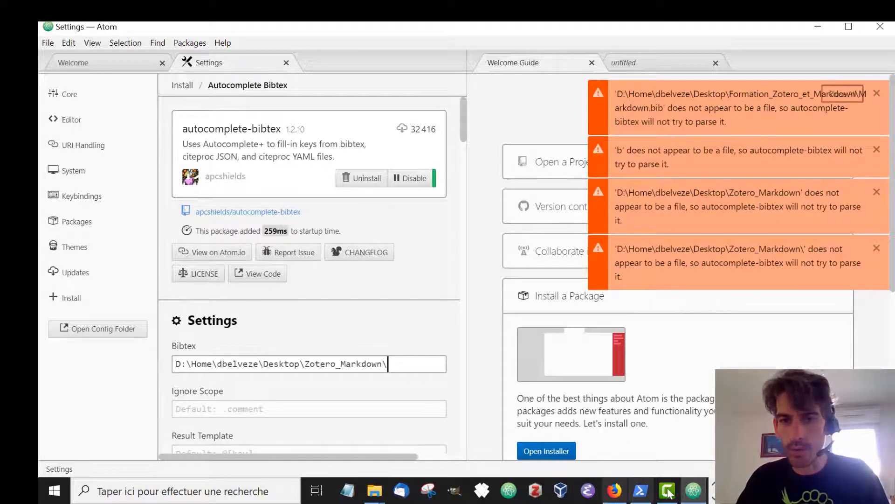
# - Append the file name Markdown.bib, copied from its properties, to the folder path in the Bibtex setting and close Atom's settings
pyautogui.click(693, 494)
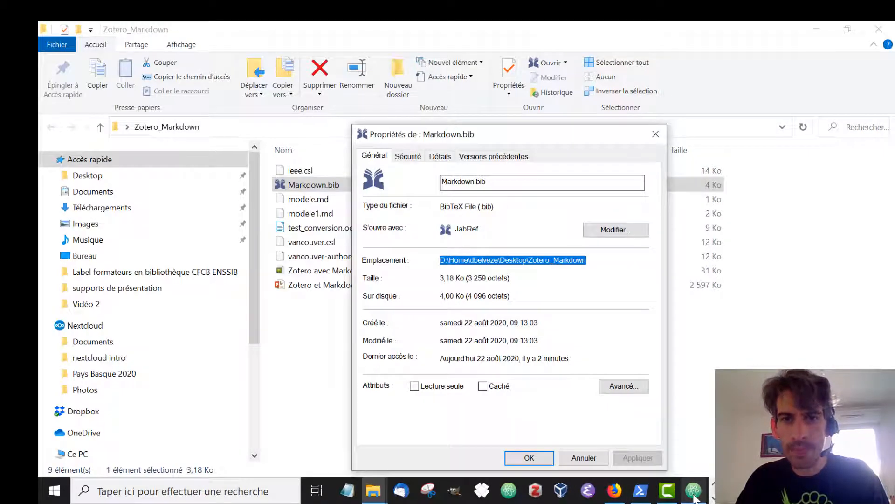
pyautogui.moveTo(497, 182); pyautogui.dragTo(357, 152)
pyautogui.hotkey('ctrl', 'c')
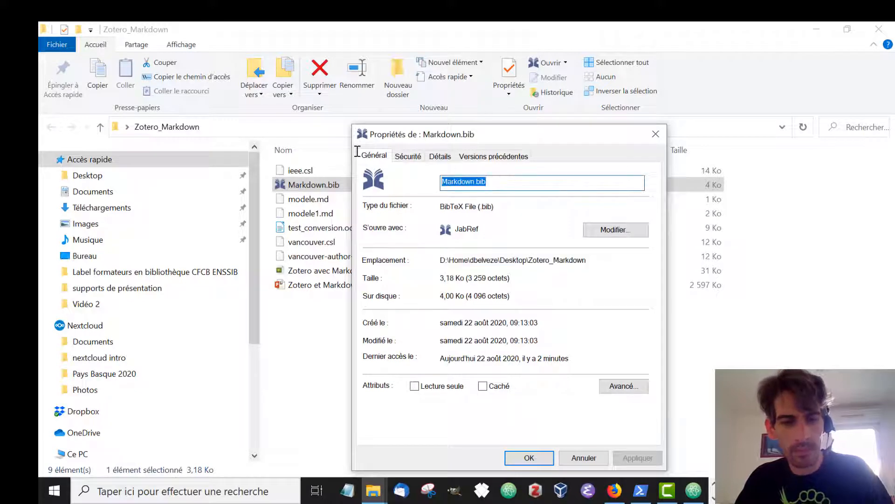
pyautogui.click(694, 490)
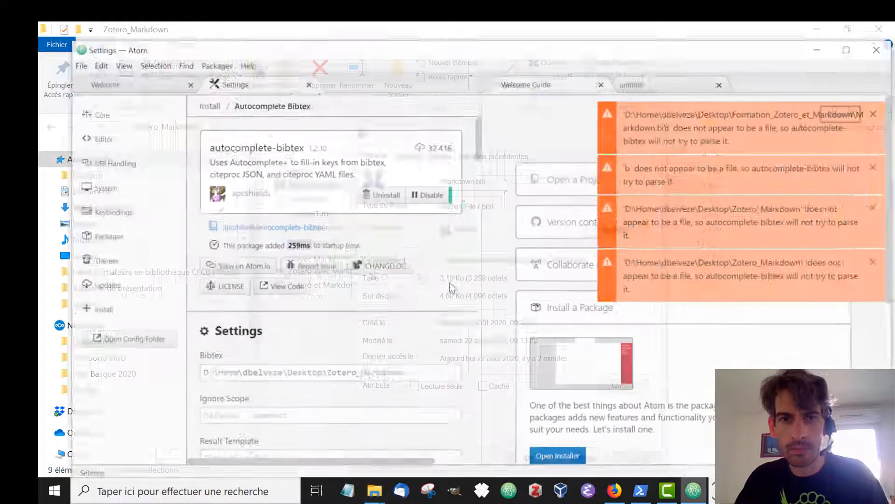
pyautogui.click(386, 361)
pyautogui.hotkey('ctrl', 'v')
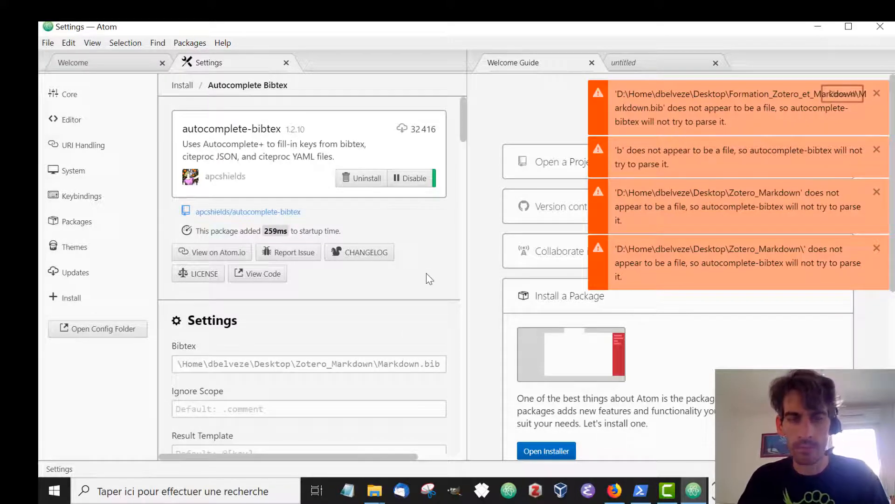
pyautogui.hotkey('ctrl', 'w')
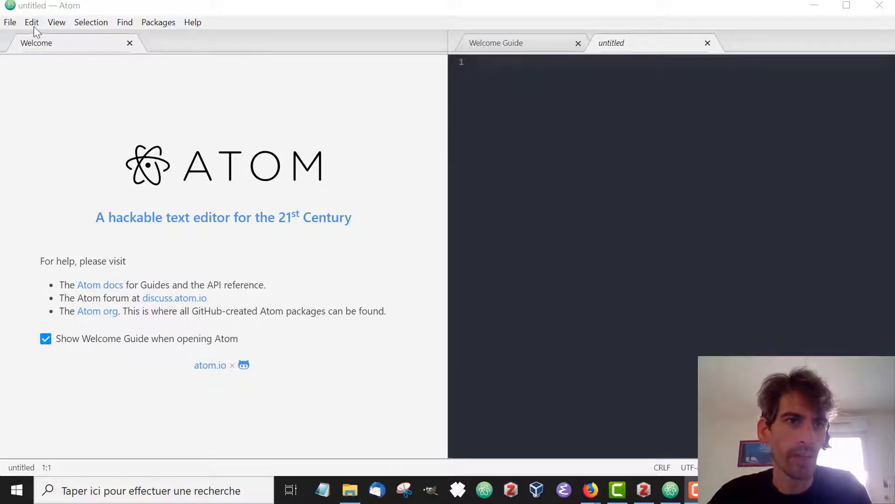
# - Open the file modele.md from the Zotero_Markdown folder in Atom
pyautogui.click(10, 23)
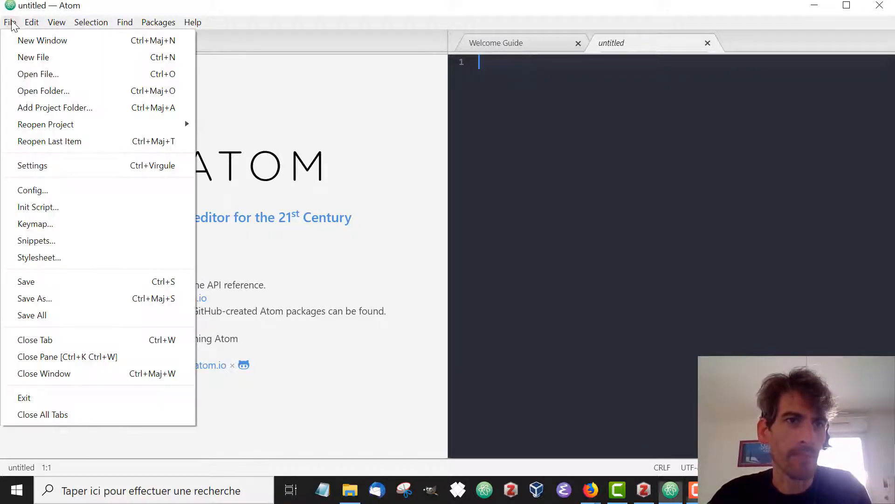
pyautogui.click(31, 78)
pyautogui.doubleClick(200, 149)
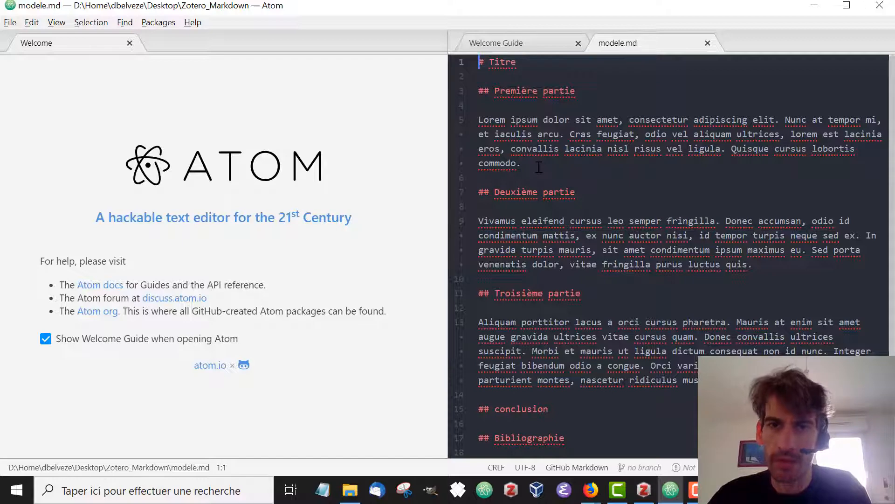
pyautogui.click(516, 164)
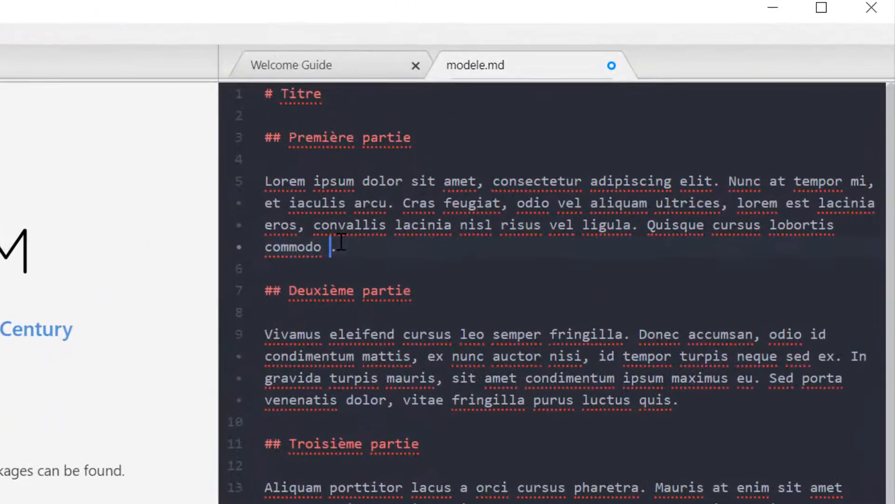
pyautogui.write('@')
pyautogui.write('s')
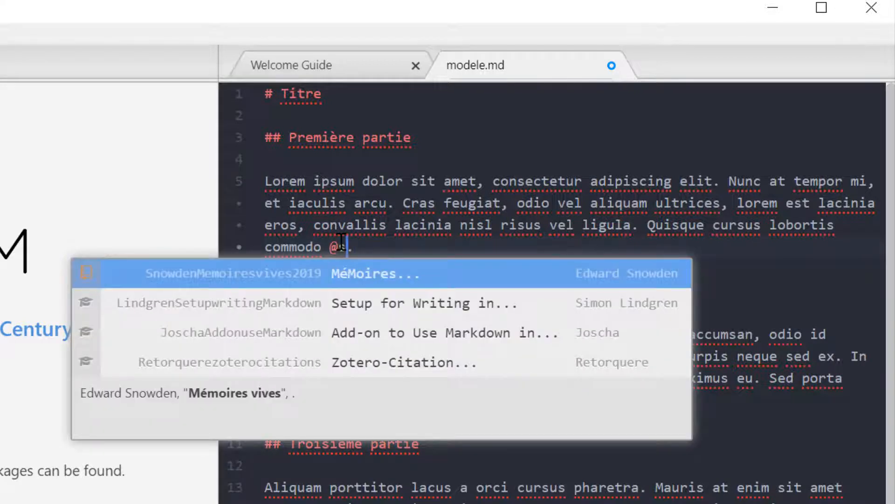
pyautogui.click(393, 337)
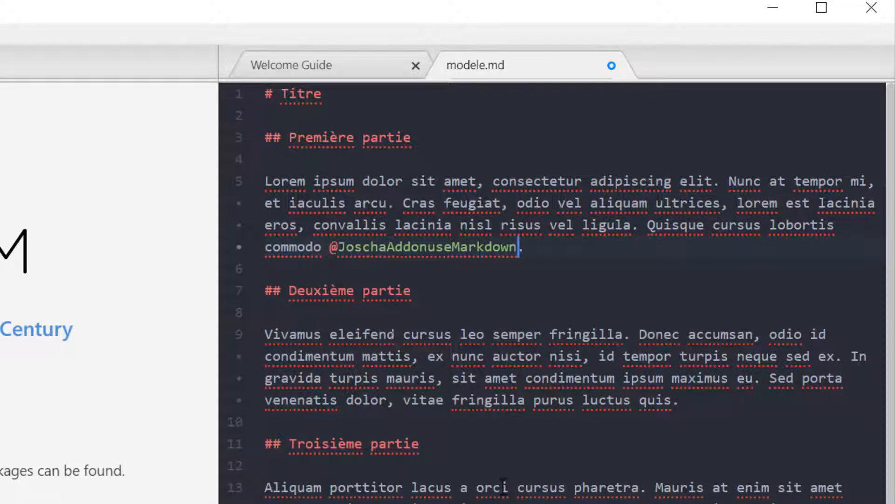
pyautogui.click(677, 400)
pyautogui.write('@')
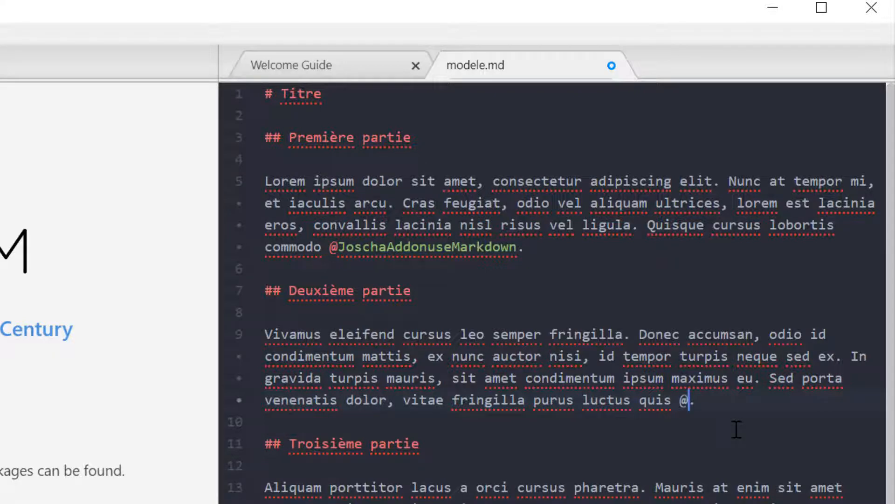
pyautogui.write('d')
pyautogui.click(605, 487)
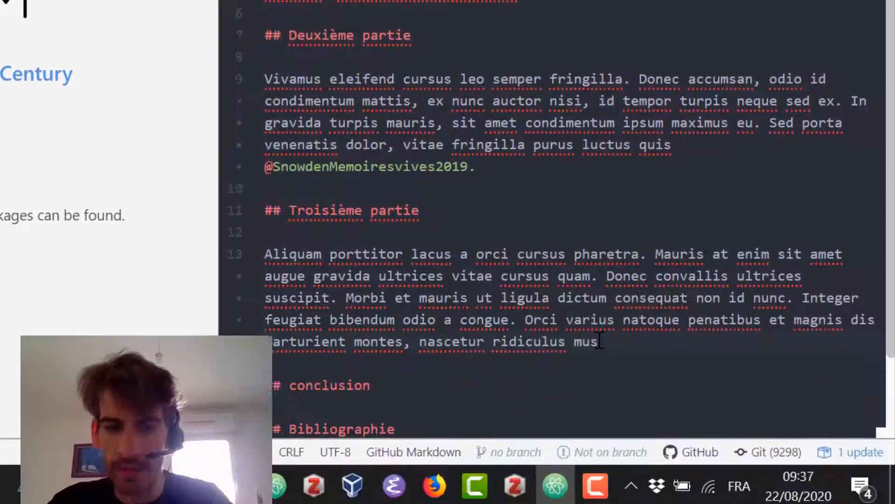
pyautogui.click(602, 320)
pyautogui.write('@')
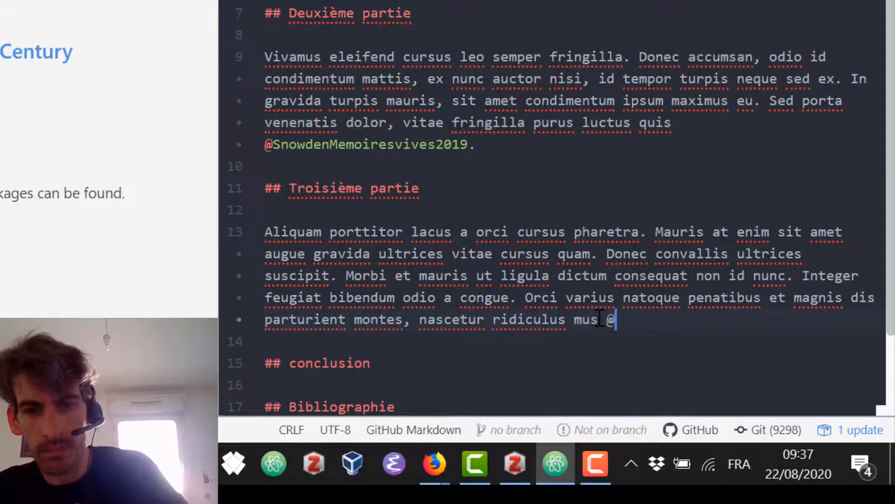
pyautogui.write('e')
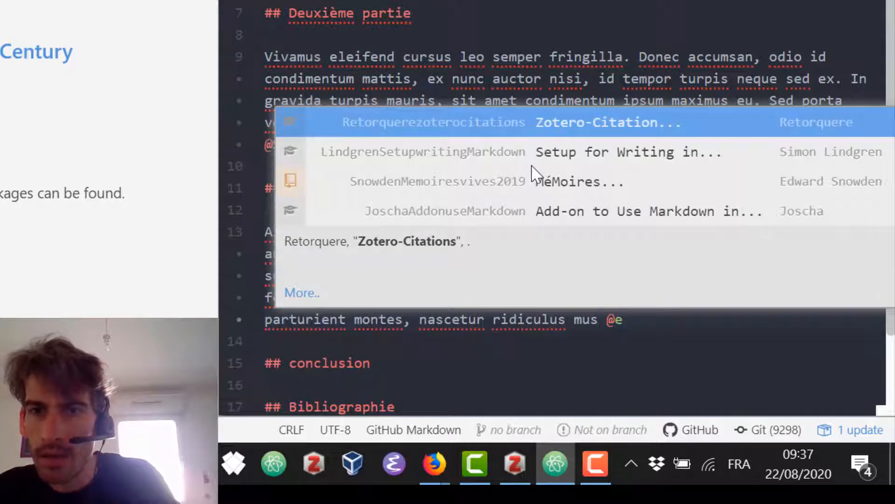
pyautogui.click(547, 159)
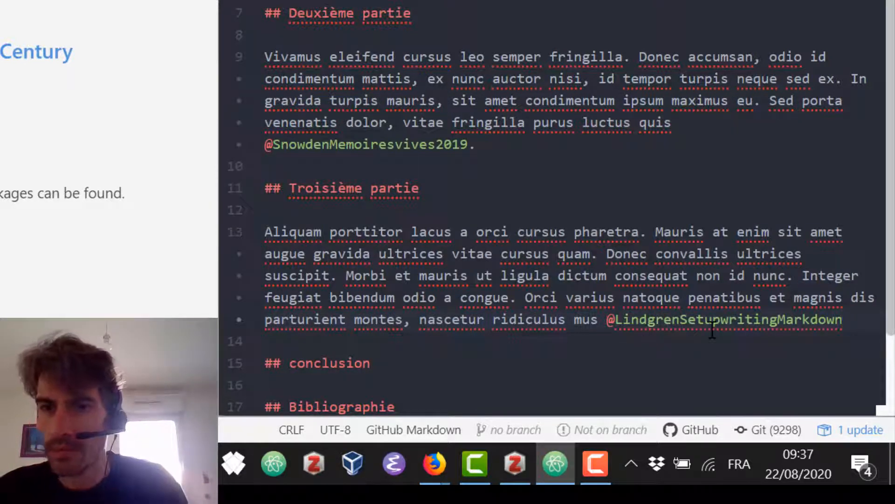
# - Add two extra blank lines between the Bibliographie and Annexes headings and place the cursor on line 19
pyautogui.moveTo(888, 315)
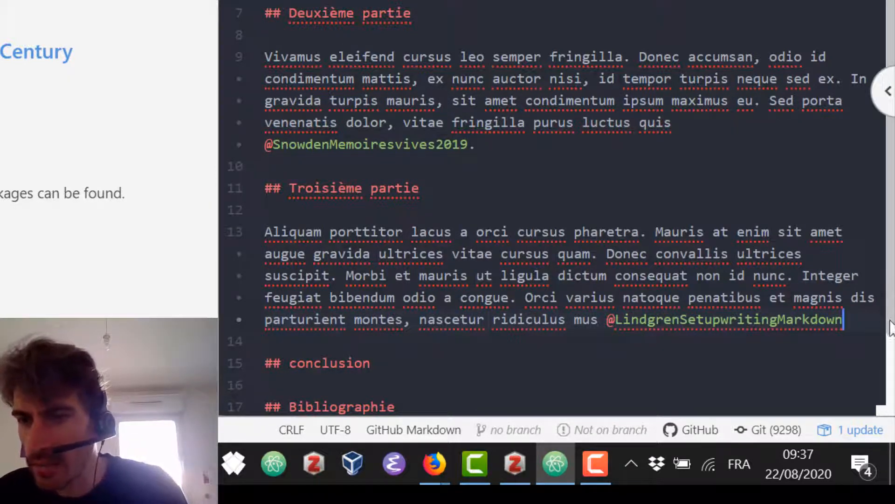
pyautogui.scroll(-2, 888, 322)
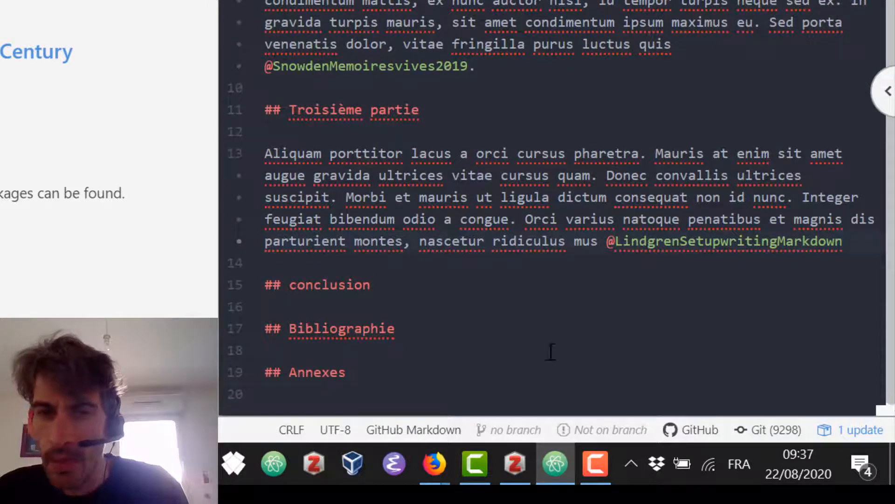
pyautogui.click(414, 327)
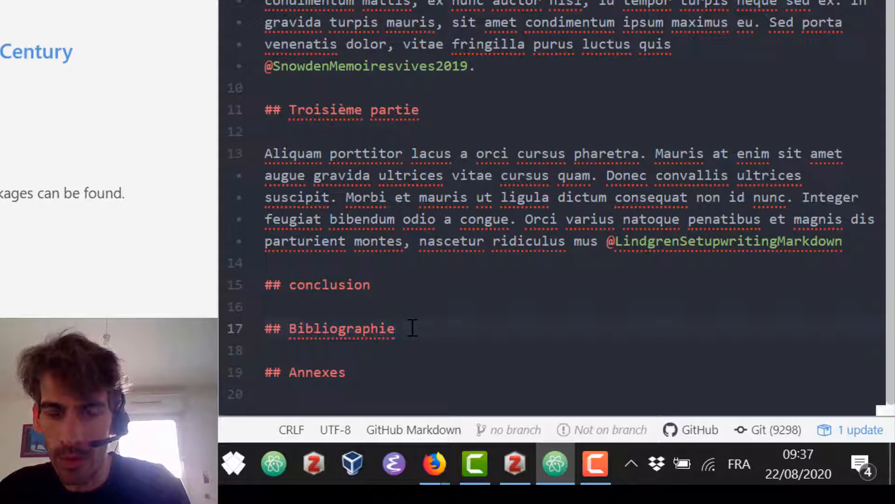
pyautogui.press('Down')
pyautogui.press('Down')
pyautogui.press('Down')
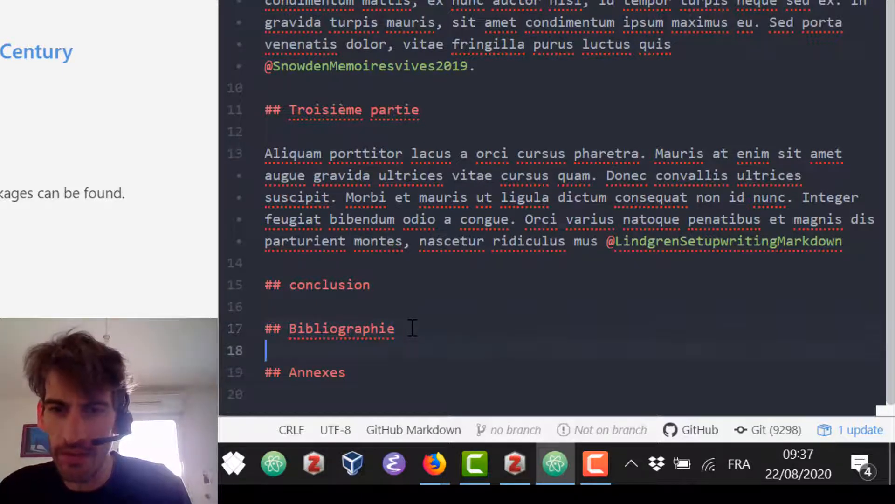
pyautogui.press('Up')
pyautogui.press('Up')
pyautogui.press('Return')
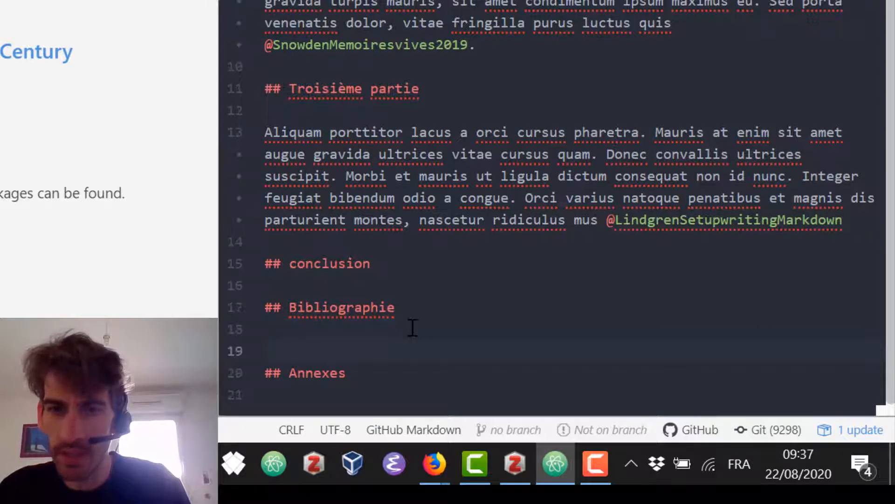
pyautogui.press('Return')
pyautogui.press('Up')
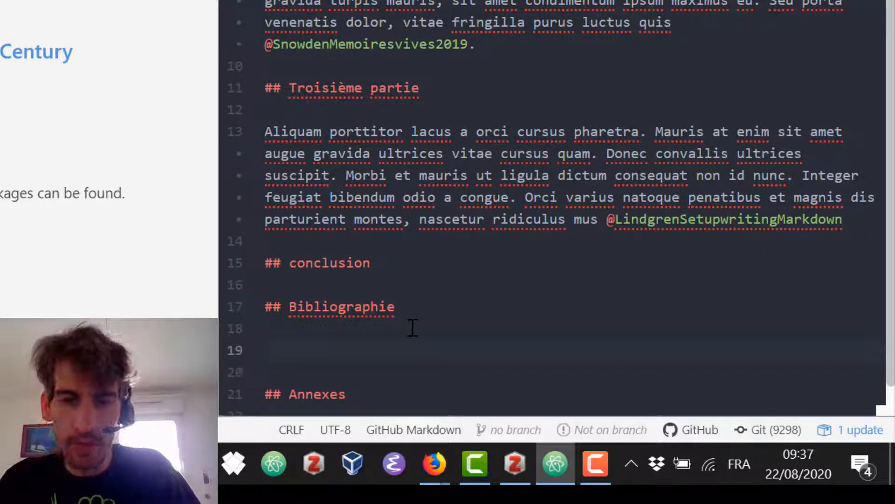
# - Insert the bibliography placeholder <div id="refs"></div> on line 19 under the Bibliographie heading
pyautogui.write('<d')
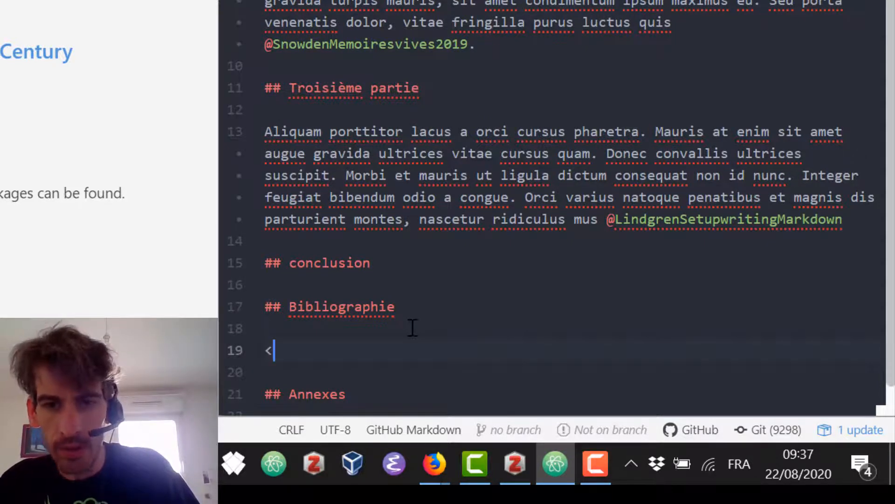
pyautogui.write('iv')
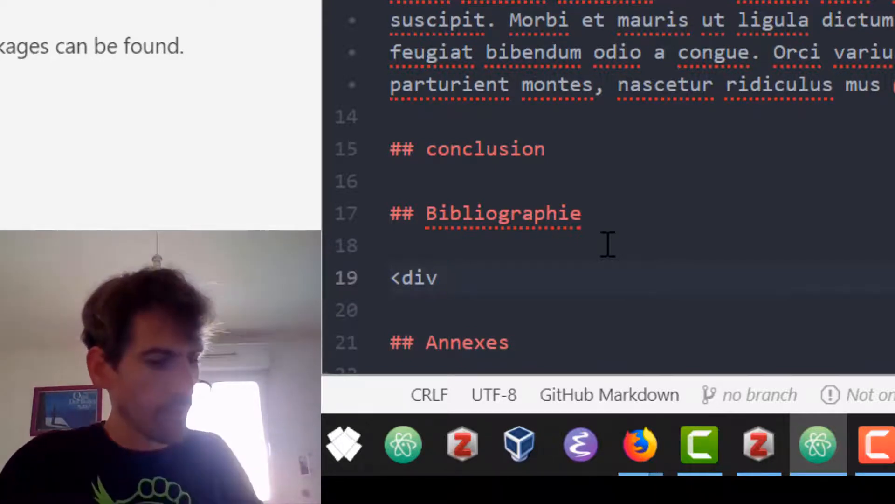
pyautogui.write('id')
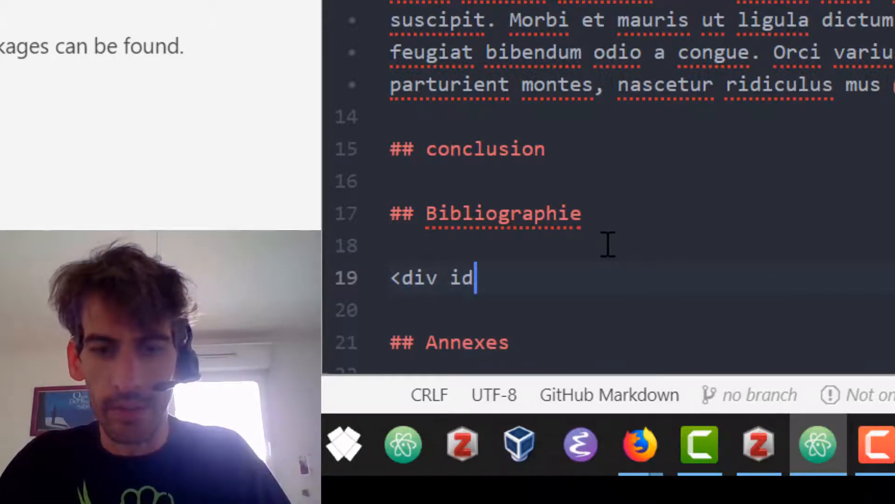
pyautogui.write('="refs')
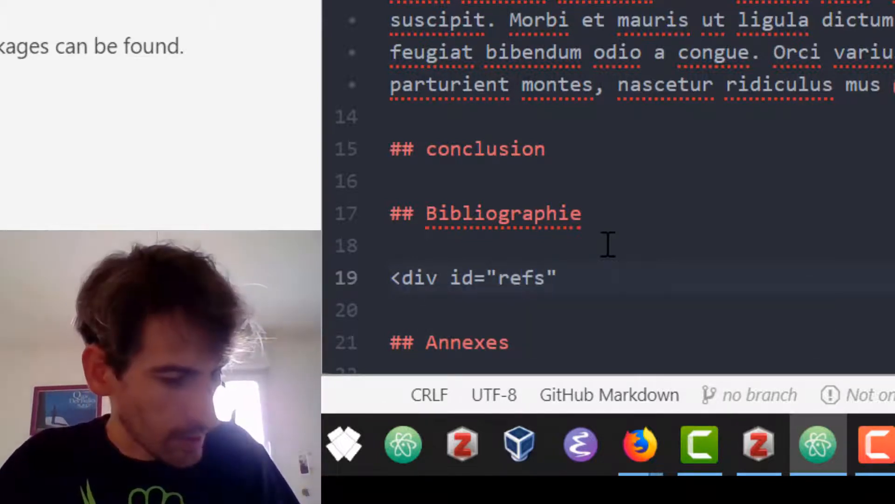
pyautogui.write('"')
pyautogui.write('>>')
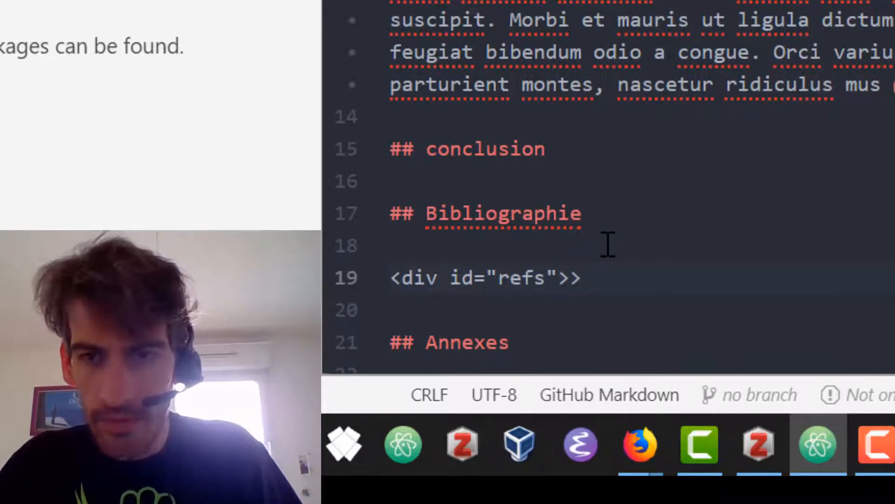
pyautogui.press('BackSpace')
pyautogui.write('</div>')
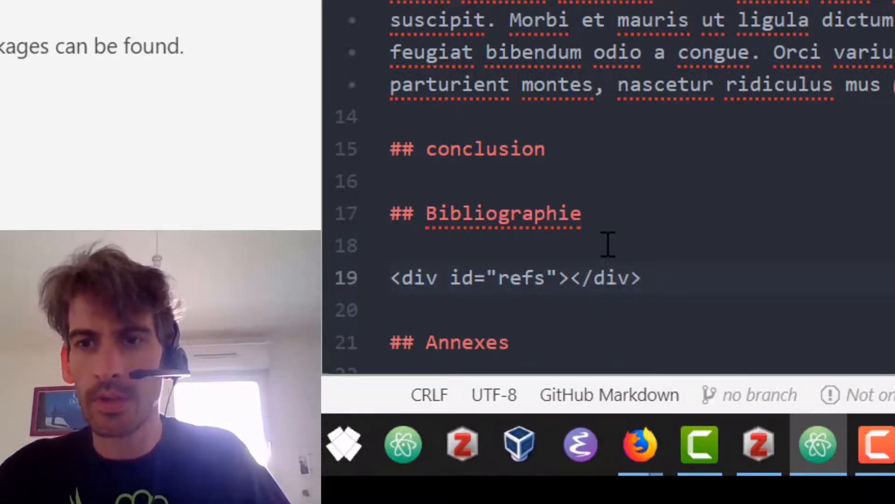
# - Open a YAML header with --- above the Titre heading and add the field title: modele
pyautogui.scroll(4, 607, 187)
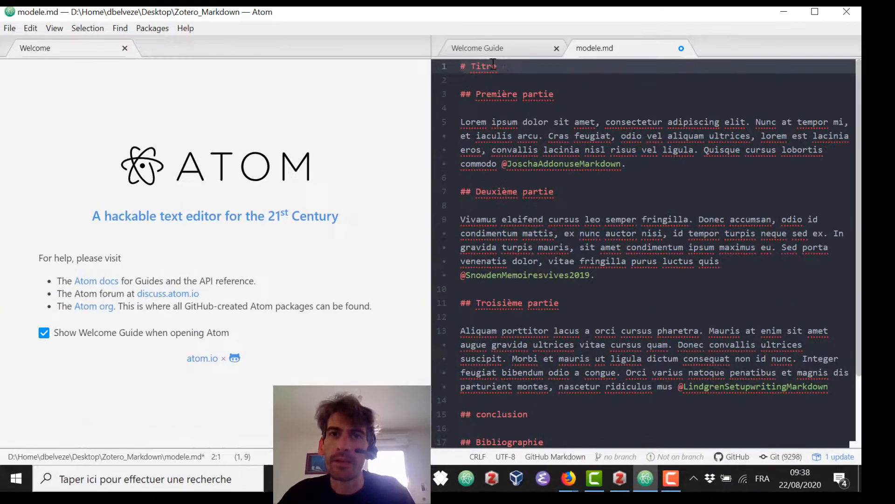
pyautogui.click(506, 66)
pyautogui.press('Home')
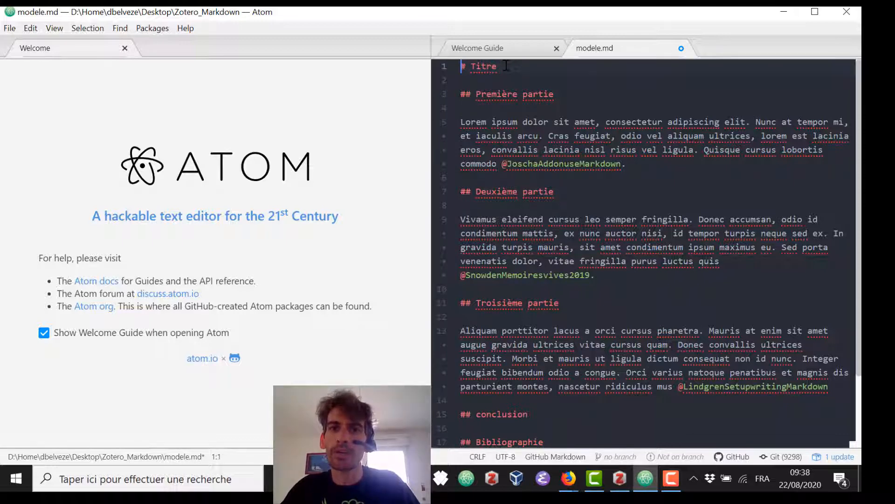
pyautogui.press('Return')
pyautogui.press('Return')
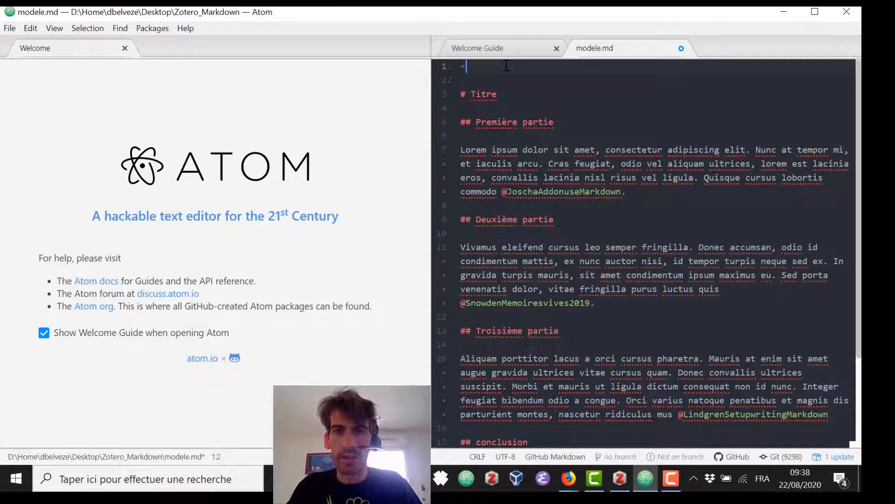
pyautogui.write('--')
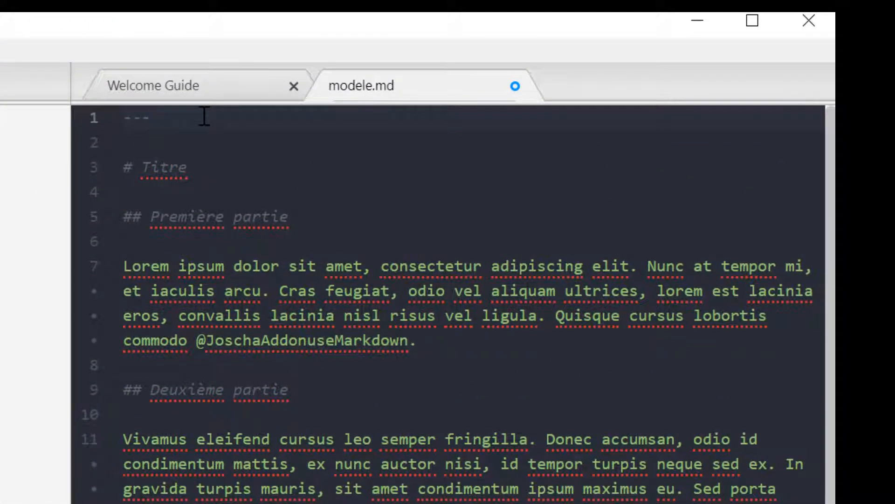
pyautogui.press('Return')
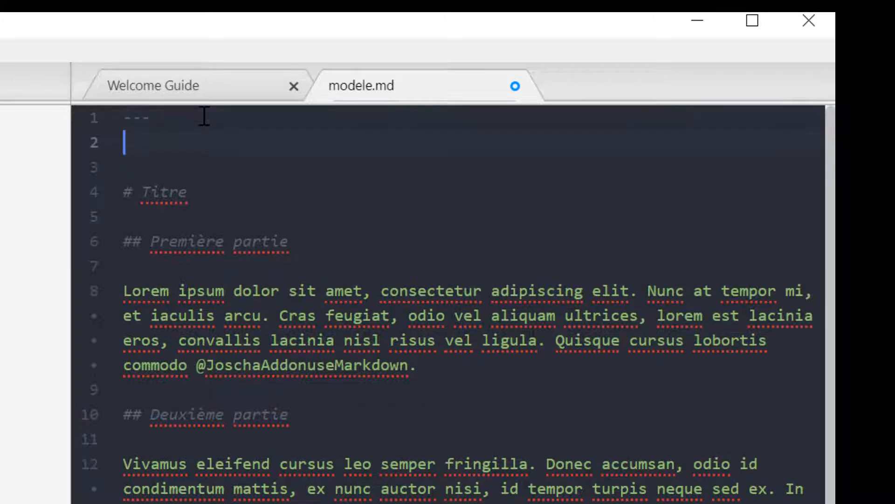
pyautogui.write('title:')
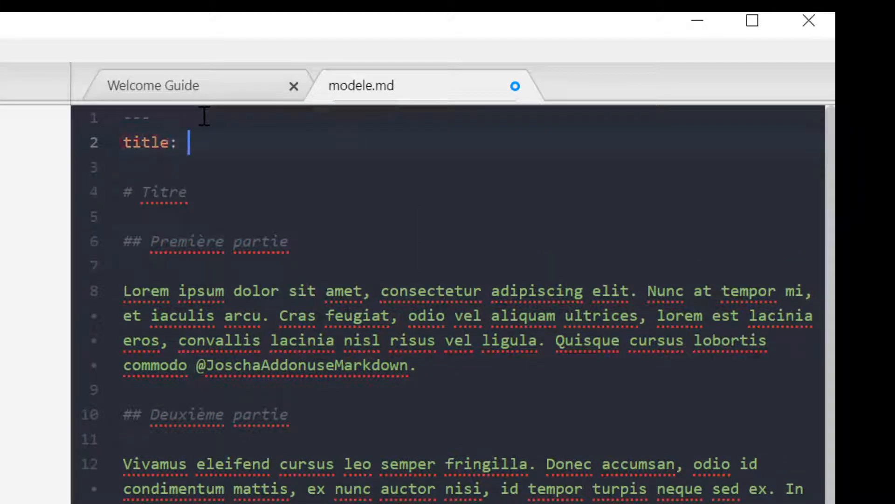
pyautogui.write(' modele')
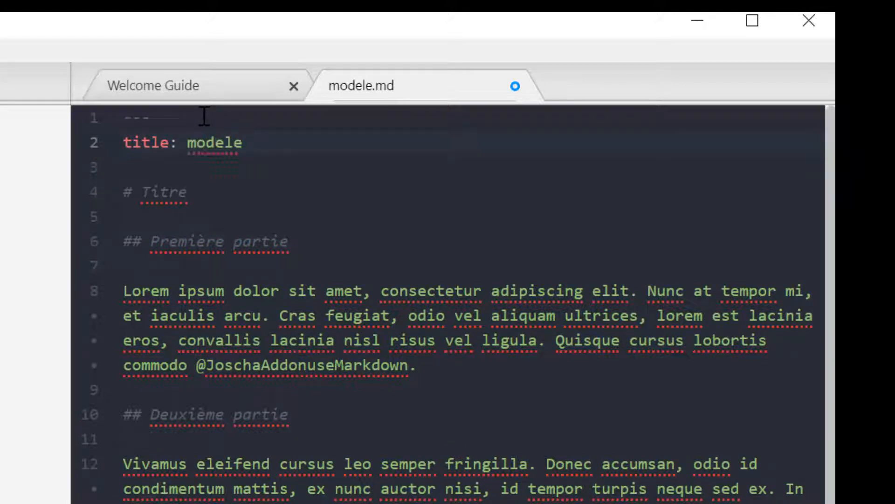
# - Add an author field with the author's full name and the field date: 22 août 2020 to the YAML header
pyautogui.press('Return')
pyautogui.write('auth')
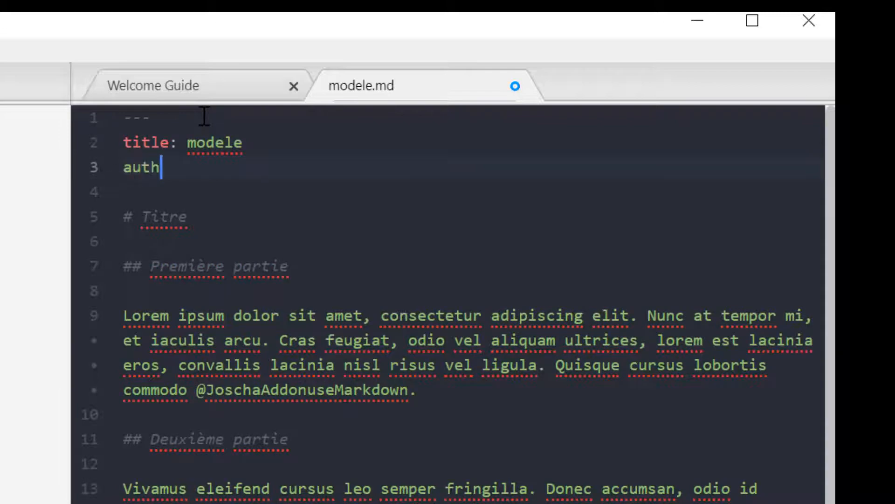
pyautogui.write('or: Damien Belvèze')
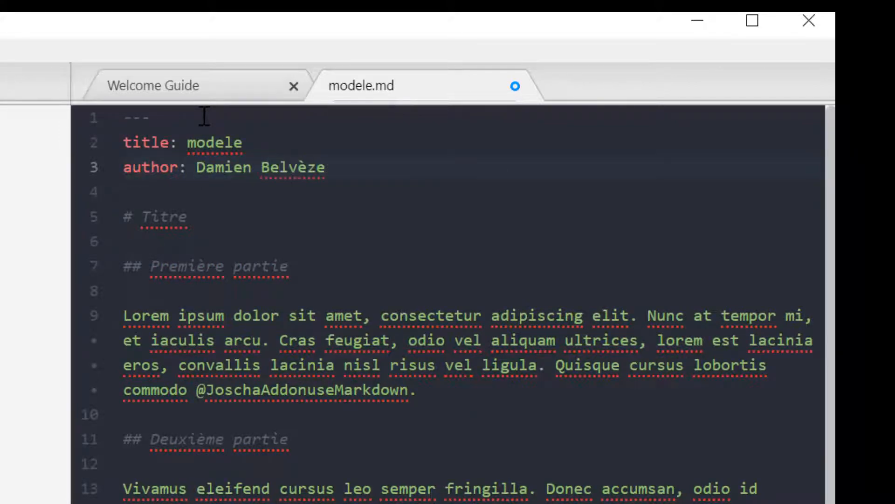
pyautogui.press('Return')
pyautogui.write('date')
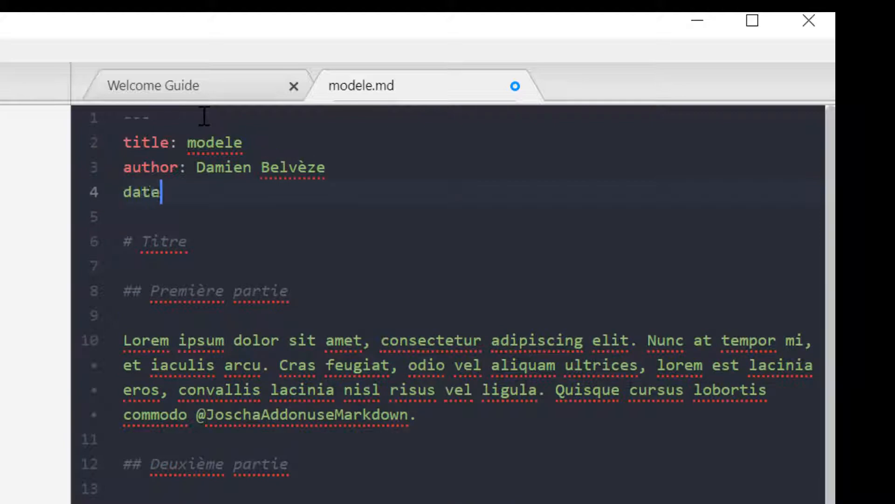
pyautogui.write(': 22 août')
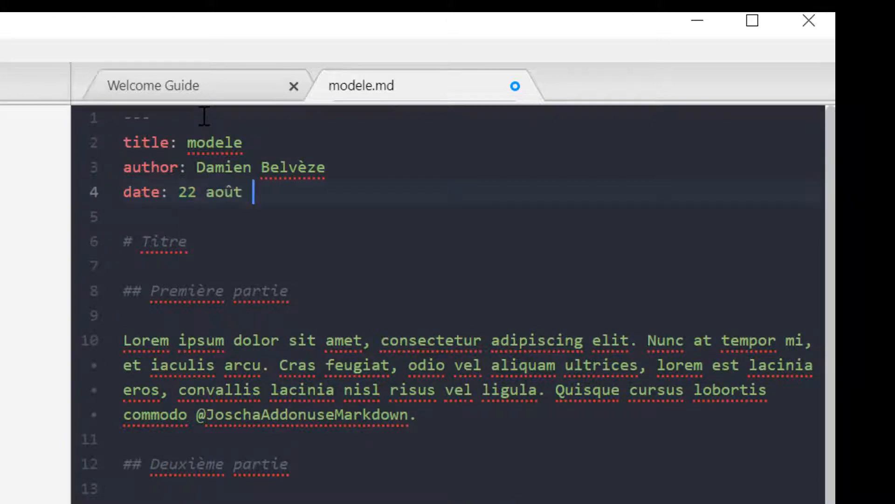
pyautogui.write(' 2020')
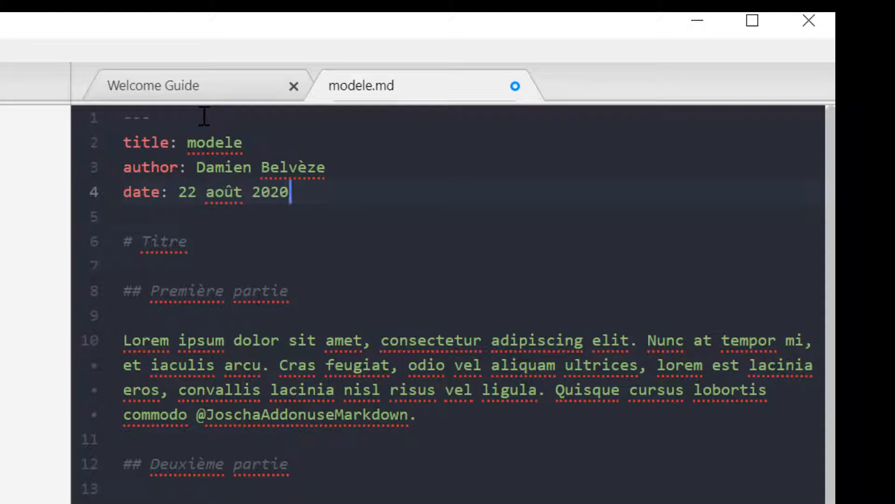
# - Add toc: true and a csl: field without a value below the date in the YAML header
pyautogui.press('Return')
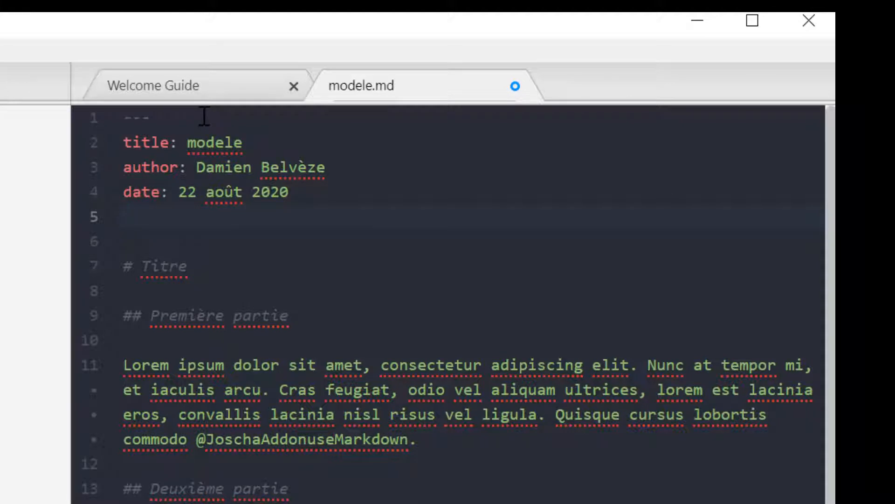
pyautogui.write('toc: true')
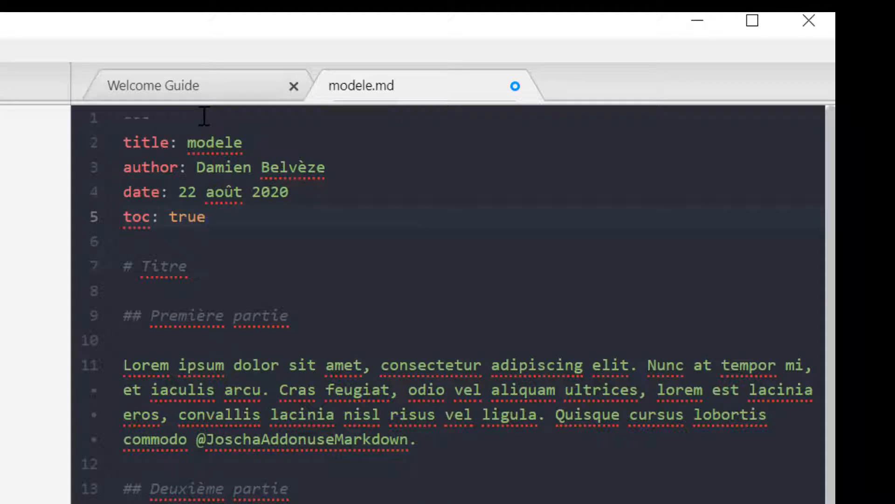
pyautogui.press('Return')
pyautogui.write('csl:')
pyautogui.press('Return')
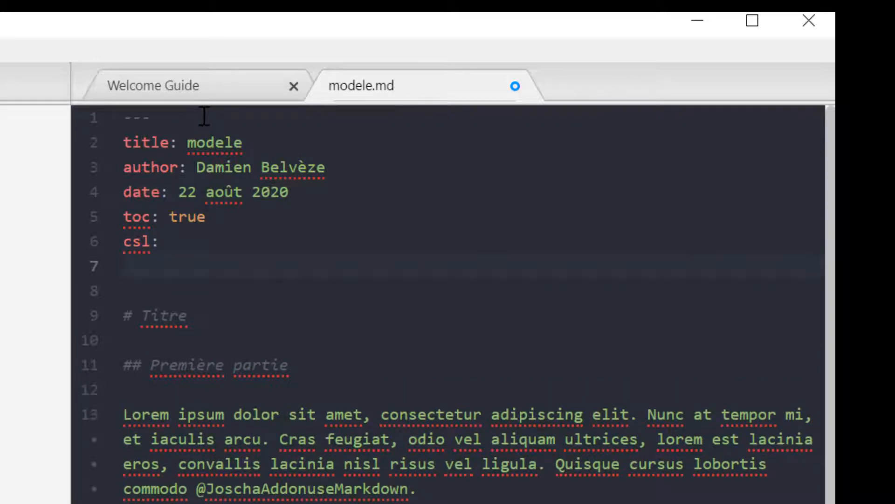
# - Add the field bibliography: Markdown.bib below the csl field in the YAML header
pyautogui.write('biblio')
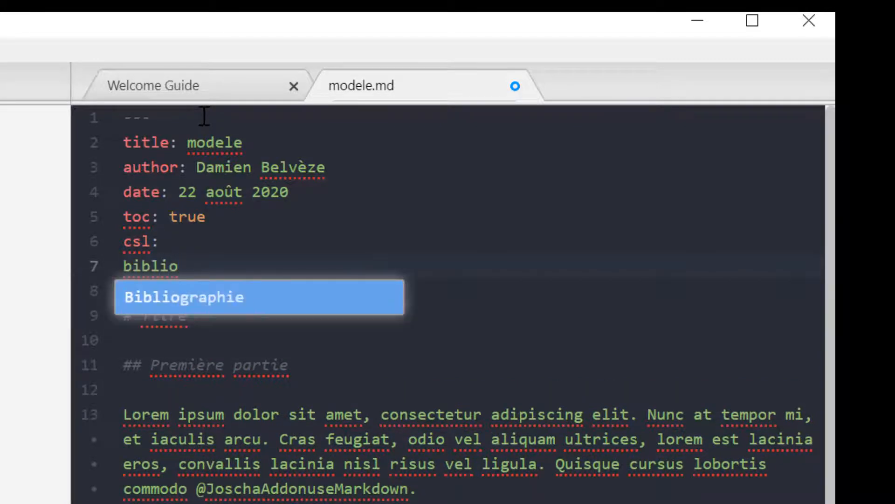
pyautogui.write('graphy')
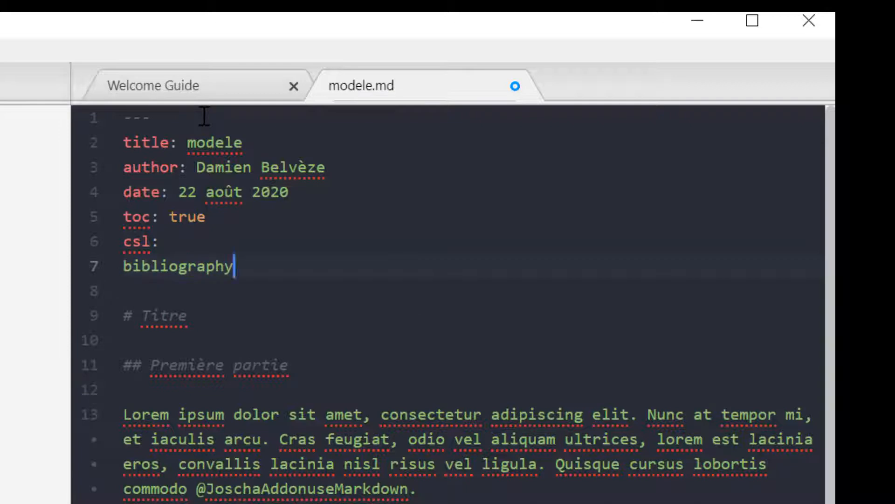
pyautogui.write(': Ma')
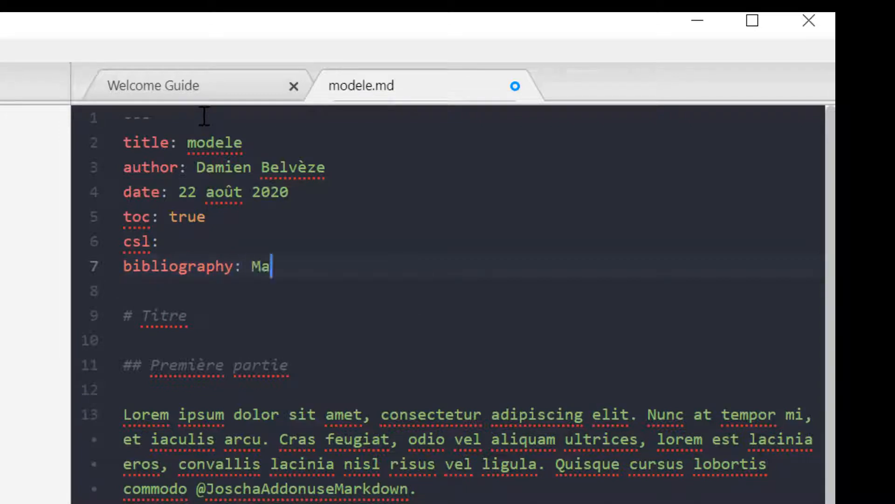
pyautogui.write('rkd')
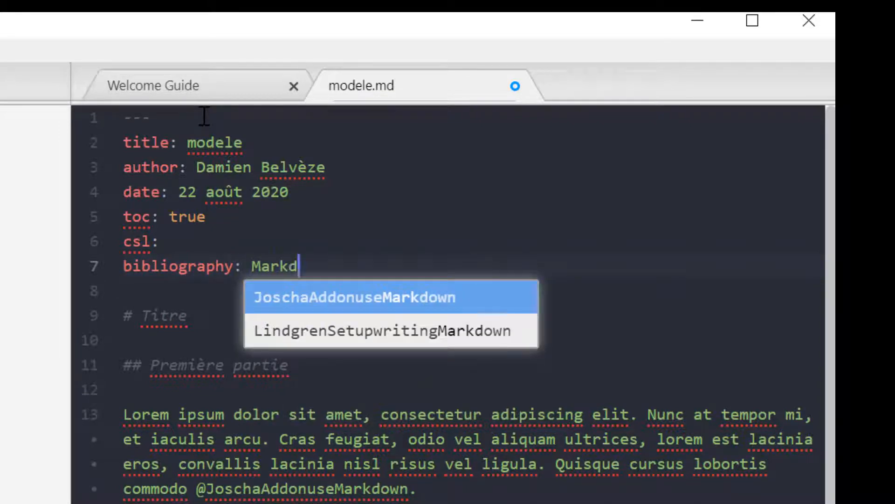
pyautogui.write('own.bib')
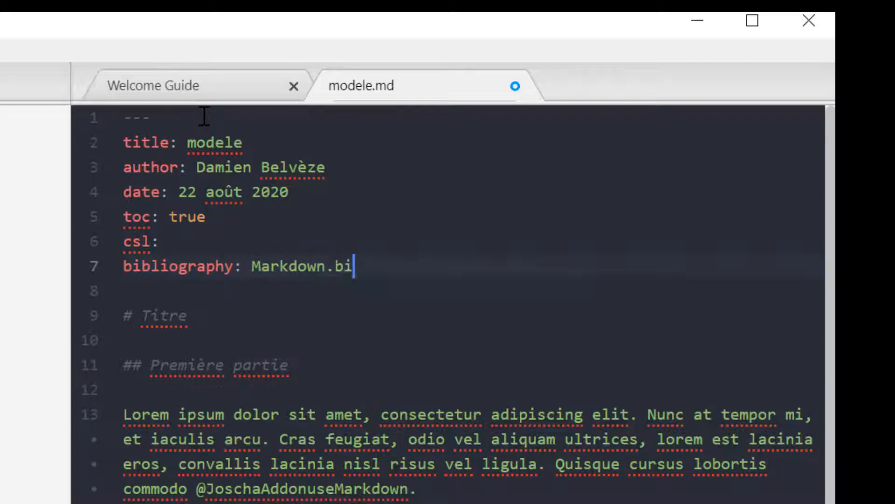
pyautogui.press('Return')
pyautogui.press('BackSpace')
pyautogui.press('BackSpace')
pyautogui.press('BackSpace')
pyautogui.press('BackSpace')
pyautogui.press('BackSpace')
# - Close the YAML header with --- on line 8 and place the cursor at the end of the csl: line
pyautogui.press('Return')
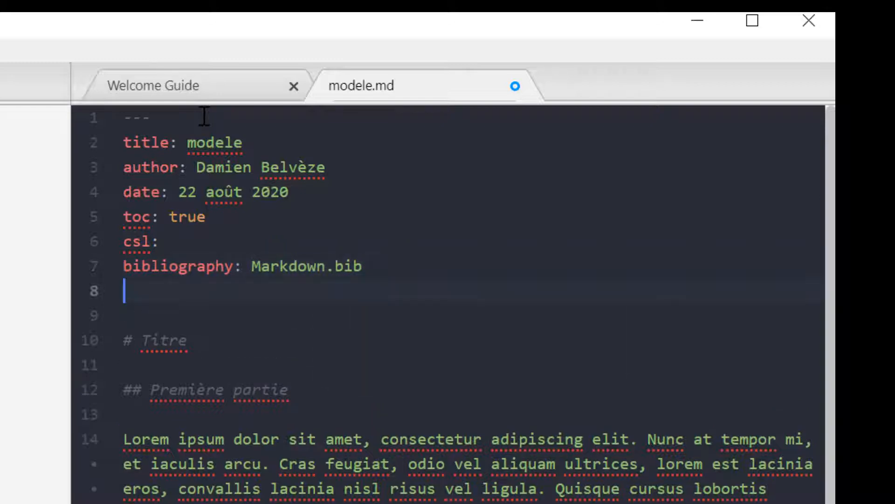
pyautogui.write('---')
pyautogui.press('Up')
pyautogui.press('Up')
pyautogui.press('End')
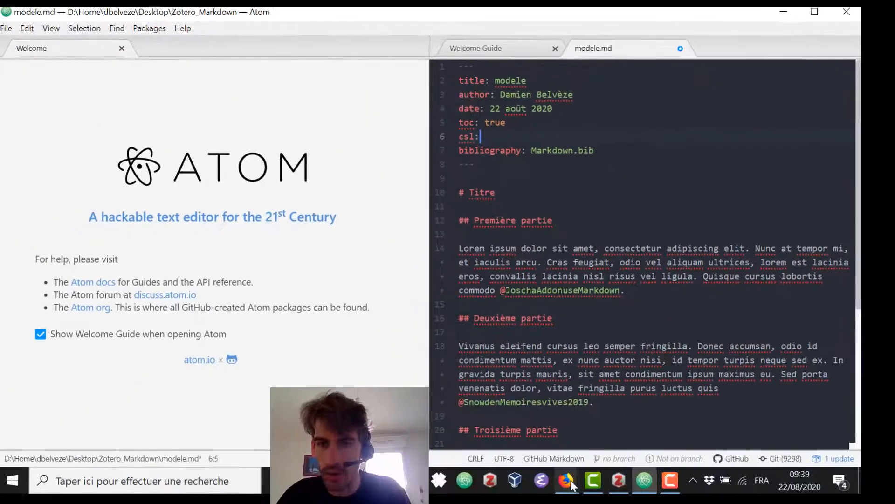
# - Switch to the Firefox window with the Zotero Style Repository and open zotero.org/styles in a new tab
pyautogui.moveTo(578, 467)
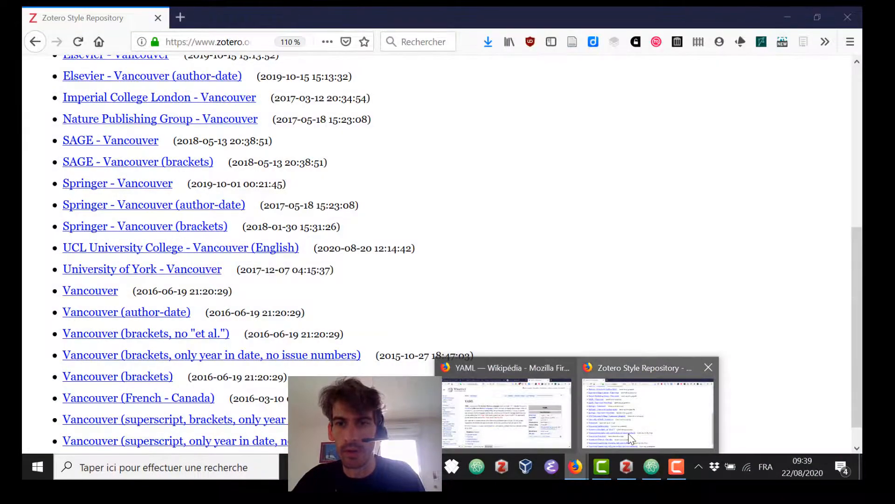
pyautogui.click(649, 413)
pyautogui.click(180, 17)
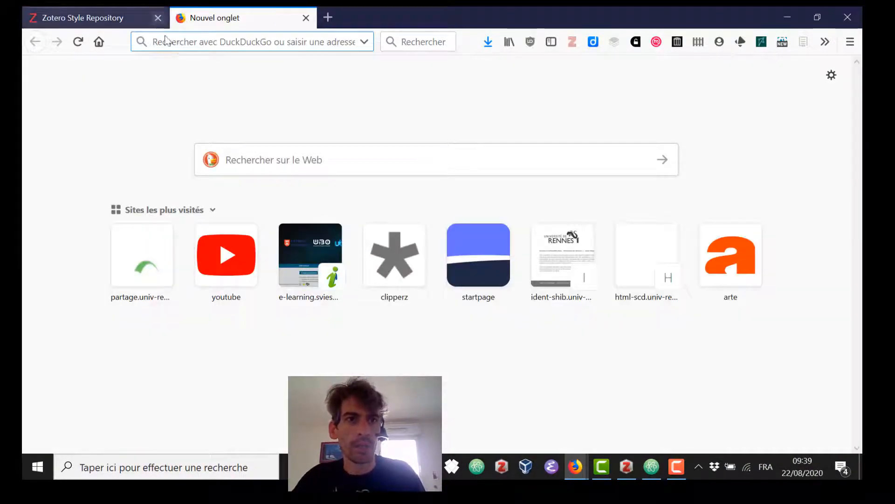
pyautogui.write('zotero.')
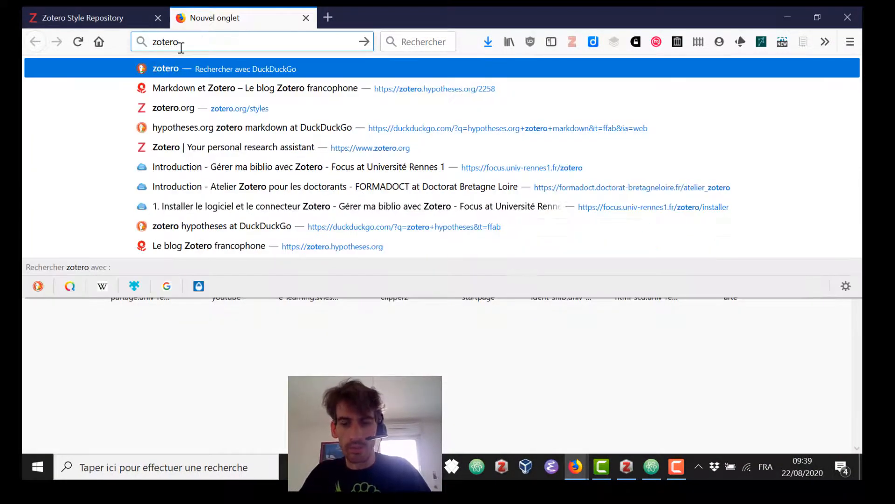
pyautogui.write('or')
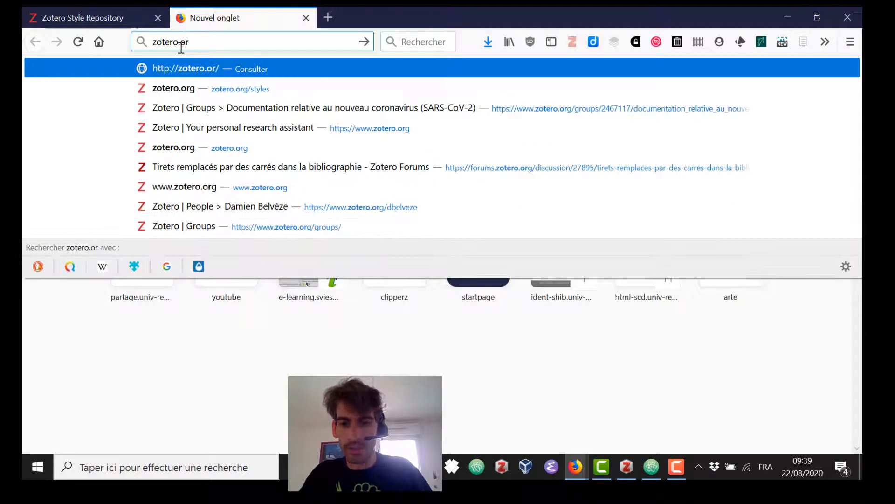
pyautogui.write('g/styles')
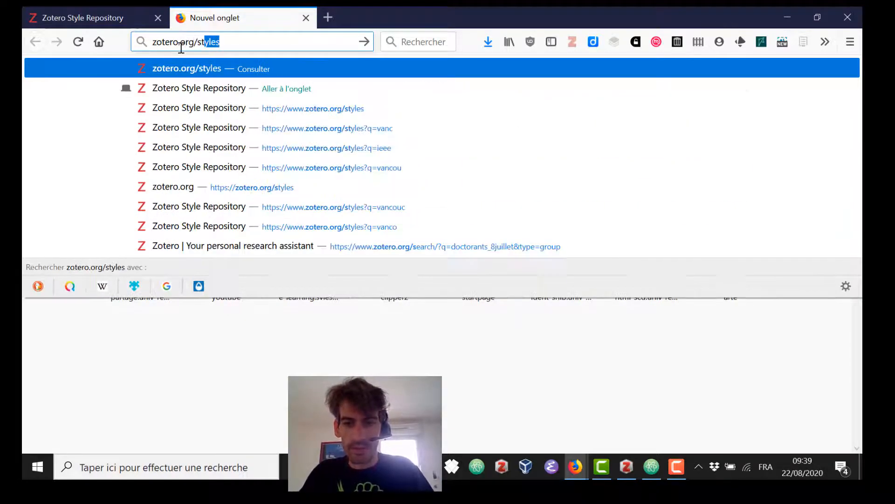
pyautogui.press('Return')
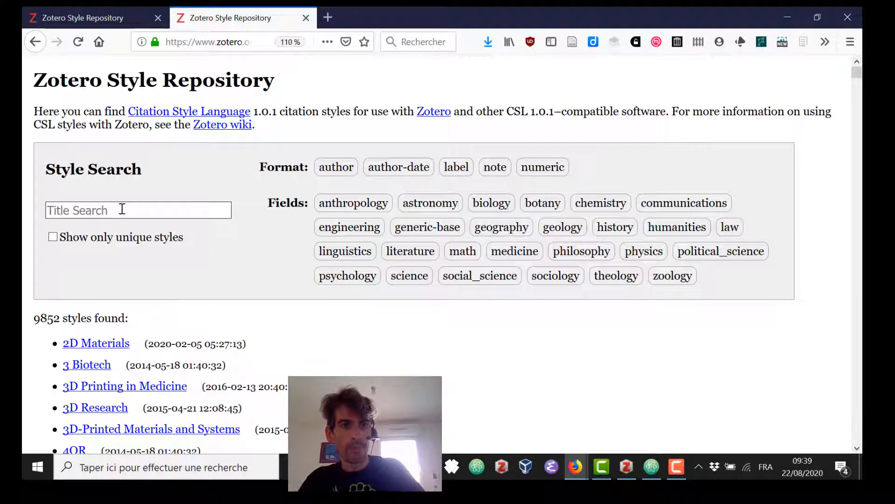
# - Search the Zotero Style Repository for vancouver and find the plain Vancouver style in the results
pyautogui.click(122, 209)
pyautogui.write('v')
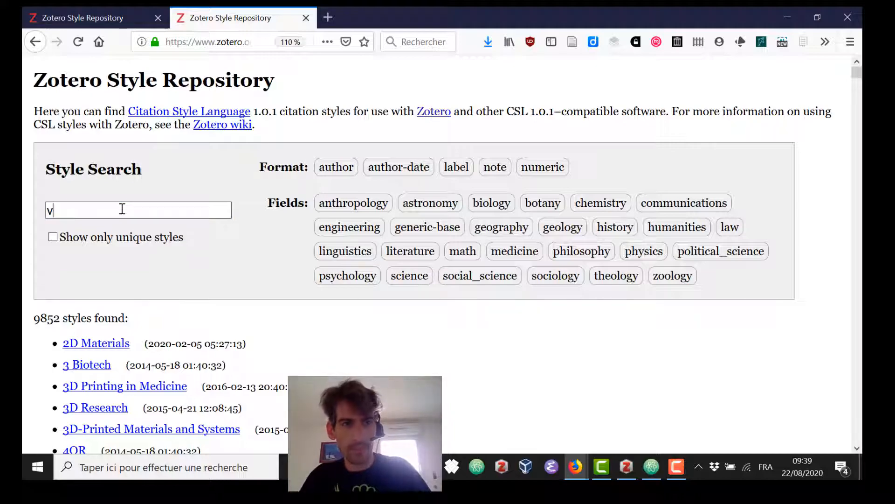
pyautogui.write('ancouver')
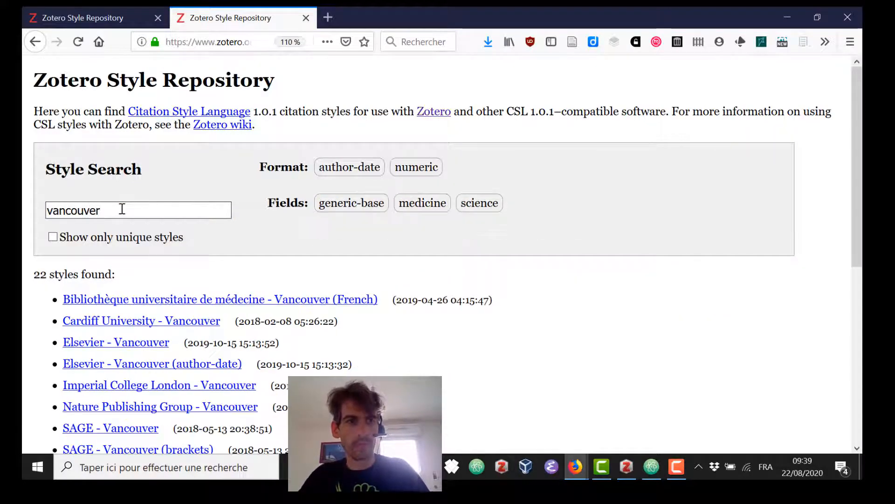
pyautogui.scroll(-5, 862, 260)
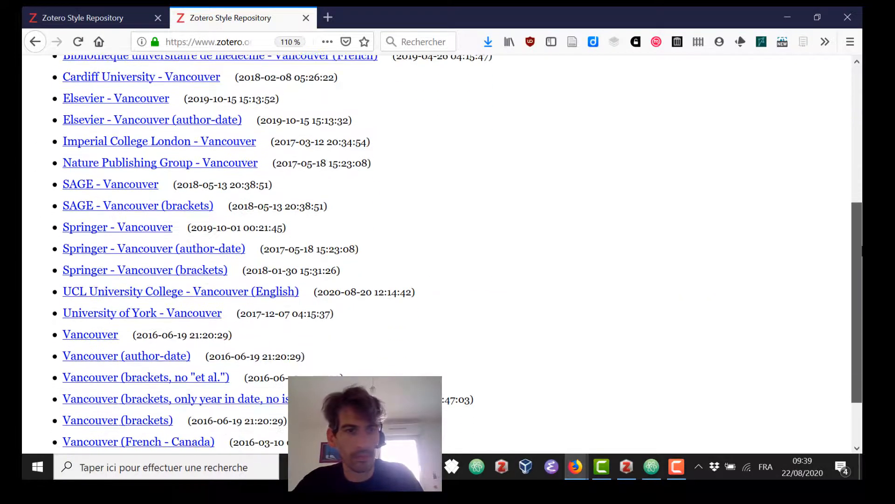
pyautogui.moveTo(161, 322)
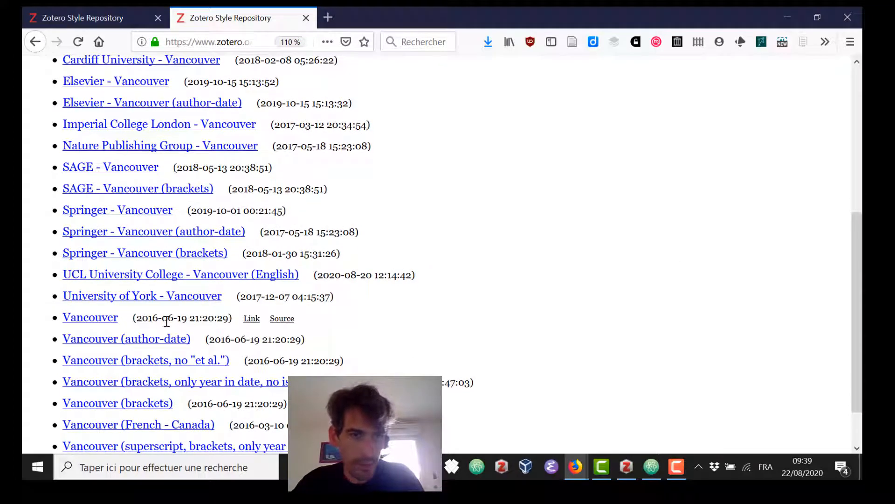
# - Save the source file of the plain Vancouver style as vancouver.csl in the Zotero_Markdown folder on the desktop
pyautogui.rightClick(290, 322)
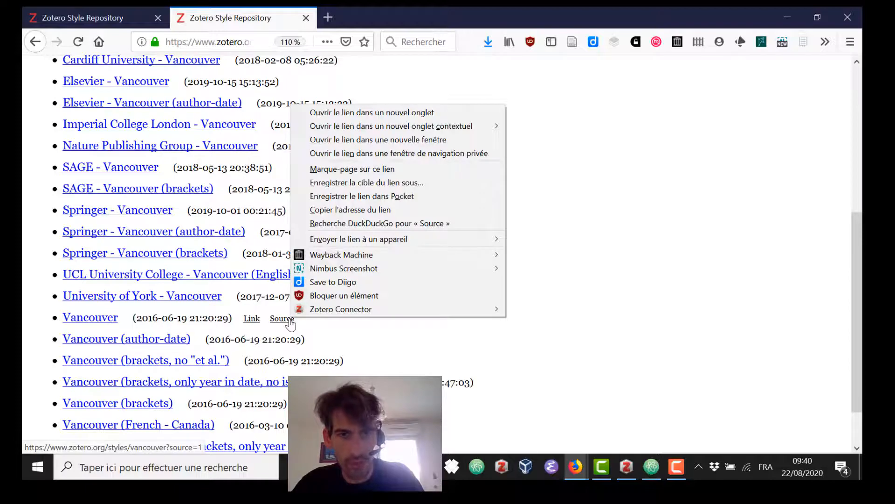
pyautogui.click(377, 186)
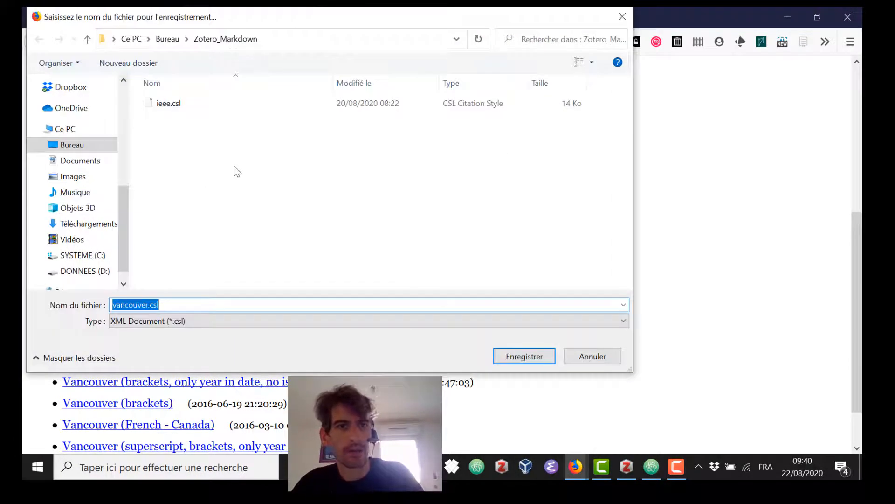
pyautogui.scroll(-1, 112, 259)
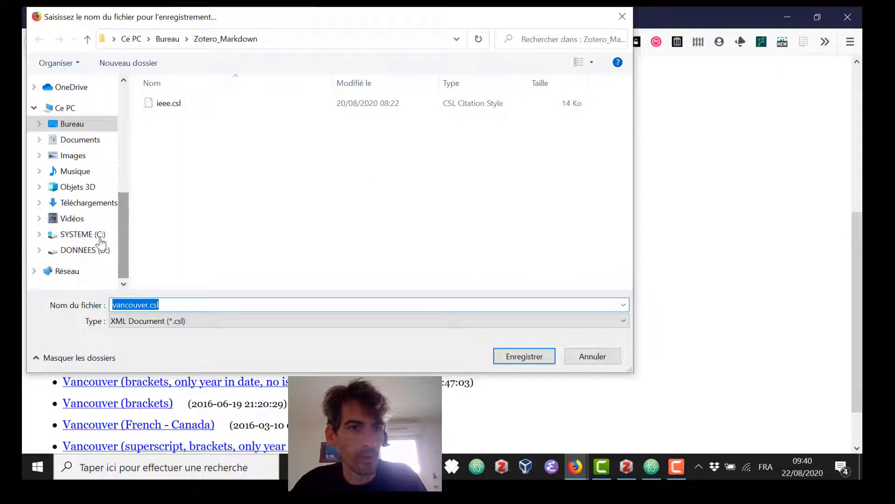
pyautogui.click(73, 124)
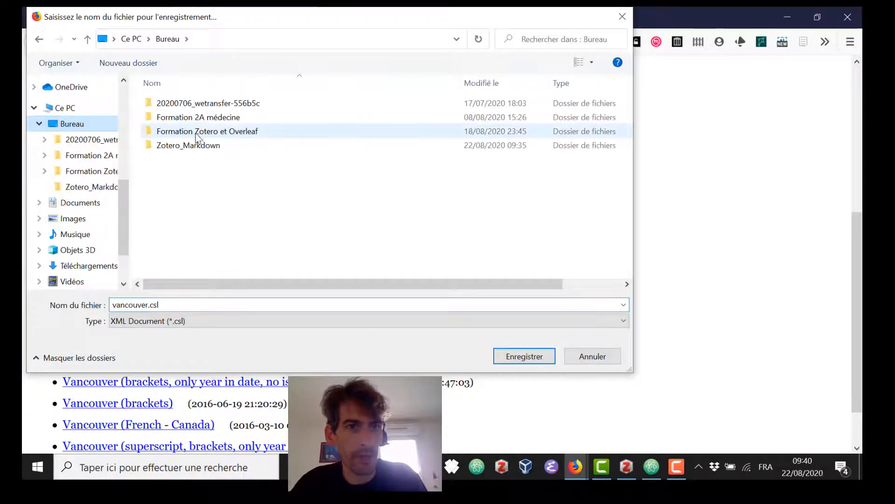
pyautogui.doubleClick(210, 146)
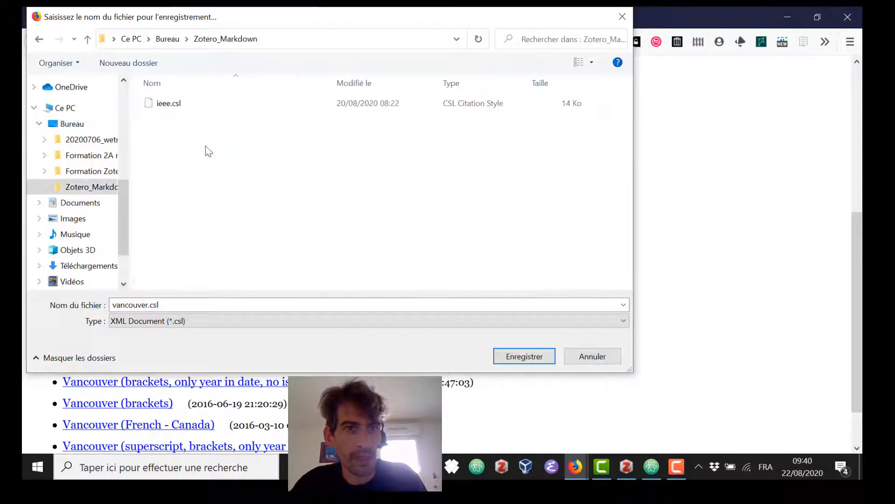
pyautogui.click(531, 357)
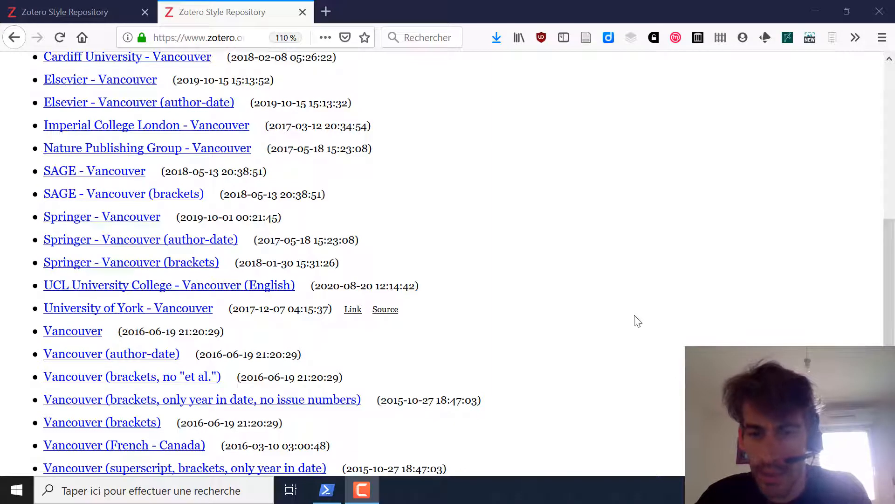
# - Switch to Atom, set the csl field in the YAML header to vancouver.csl and save modele.md
pyautogui.moveTo(636, 354)
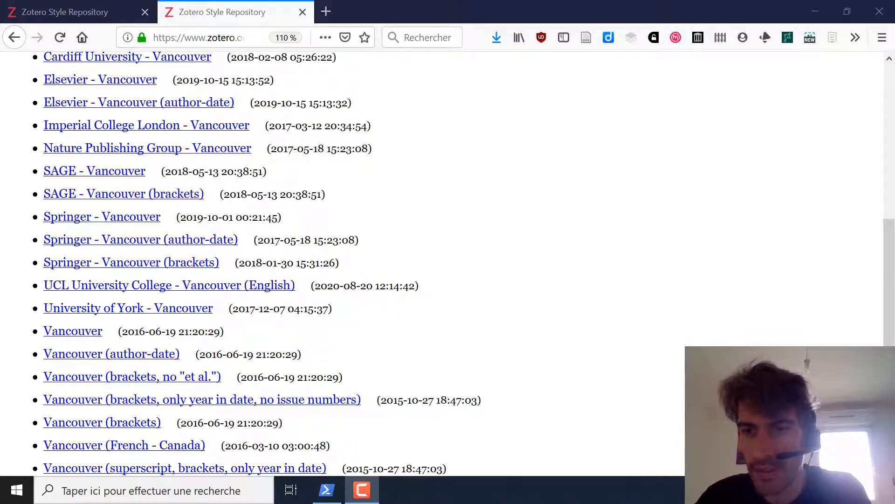
pyautogui.click(681, 489)
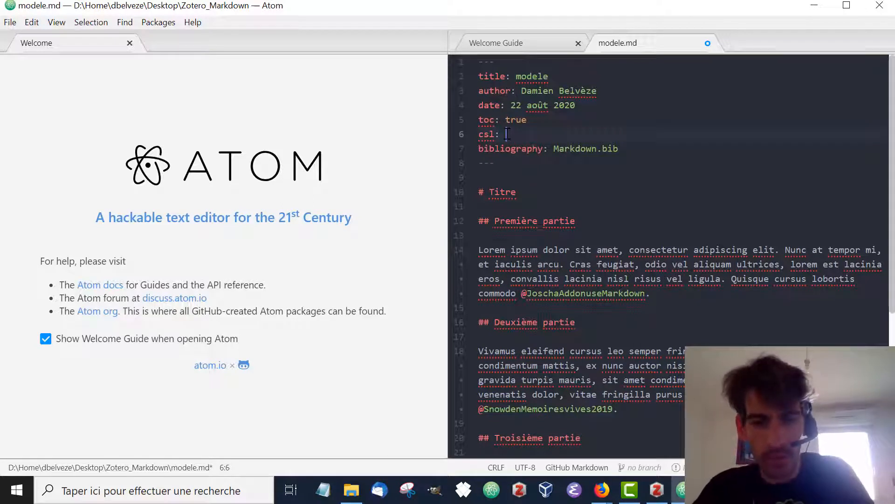
pyautogui.write('v')
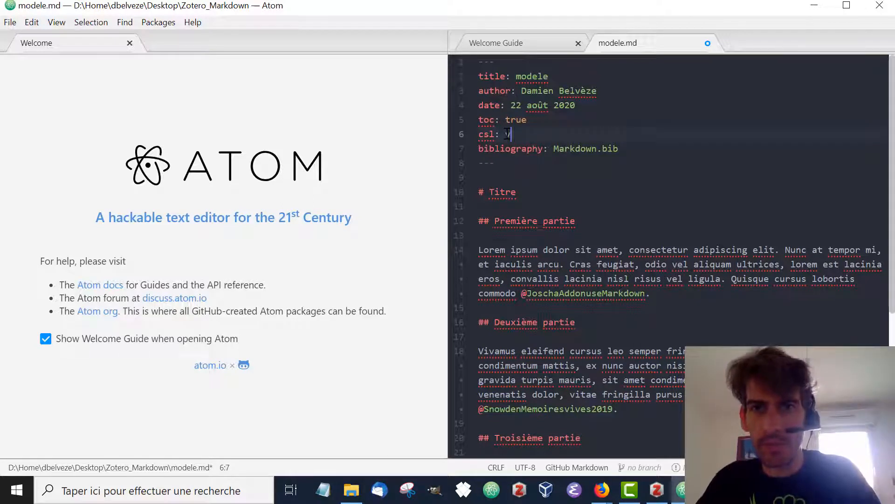
pyautogui.write('ancouver.cs')
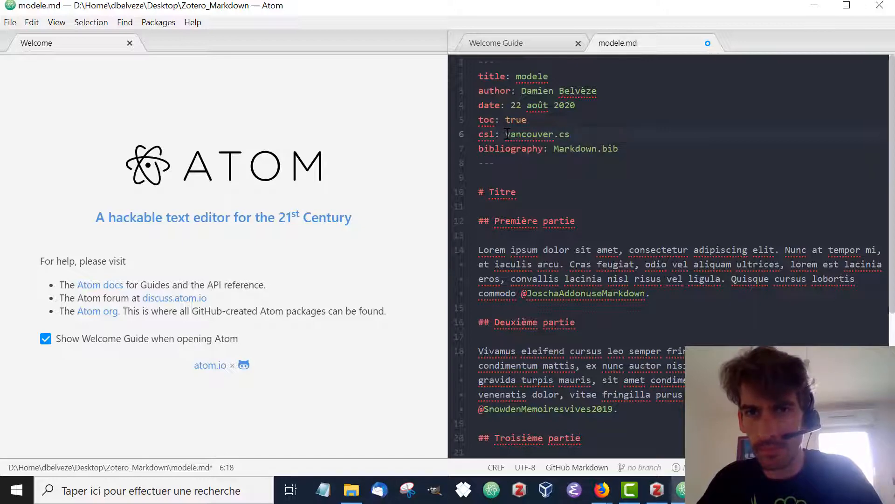
pyautogui.write('l')
pyautogui.hotkey('ctrl', 's')
pyautogui.click(607, 264)
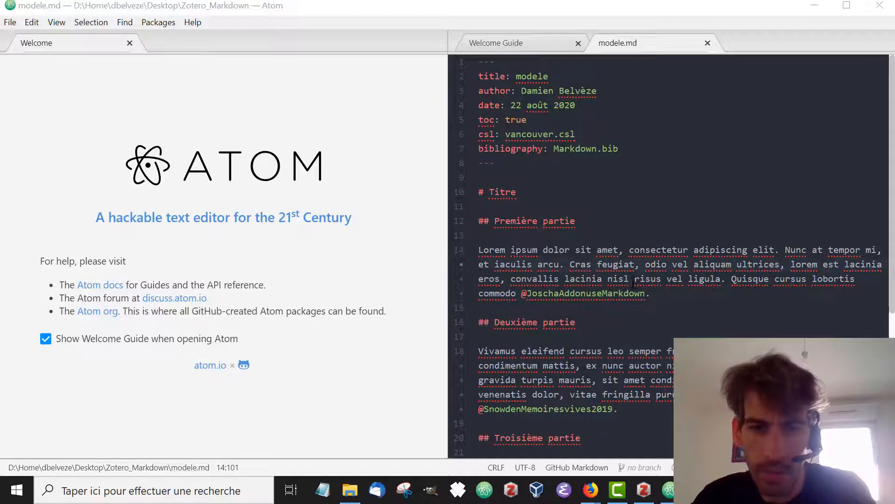
# - Switch to File Explorer and check the Zotero_Markdown folder for modele.md, Markdown.bib and vancouver.csl
pyautogui.click(351, 490)
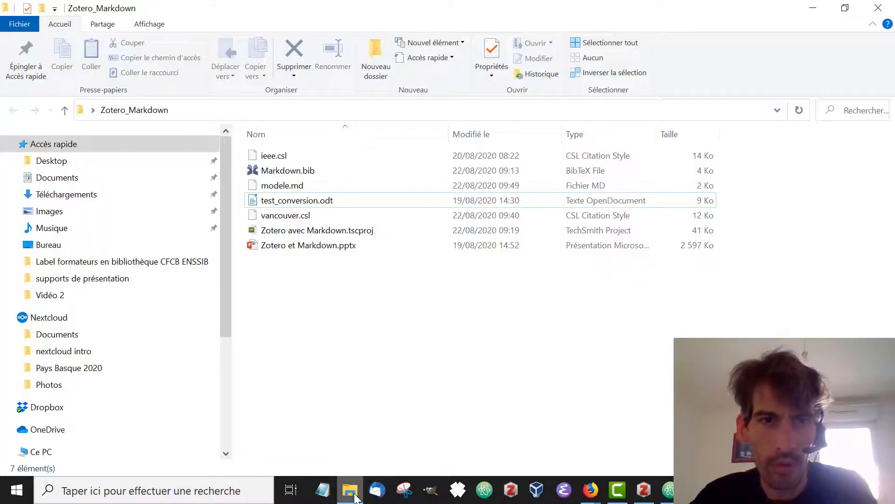
pyautogui.click(304, 189)
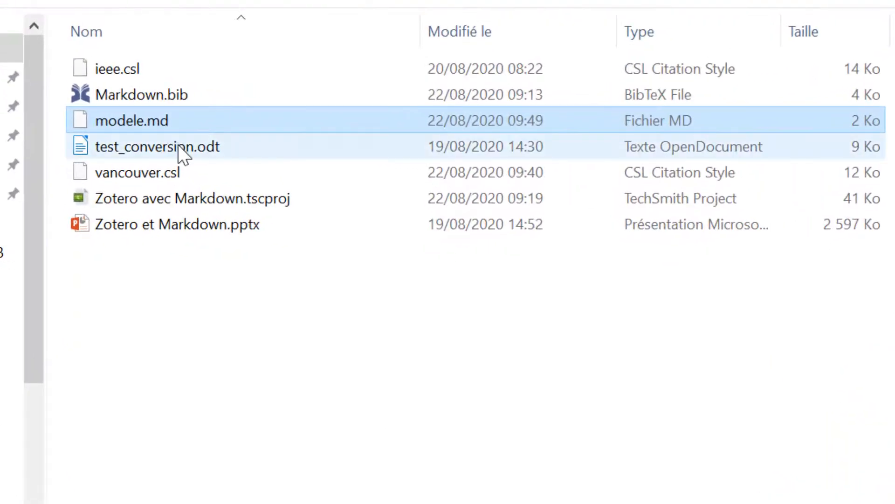
pyautogui.click(175, 95)
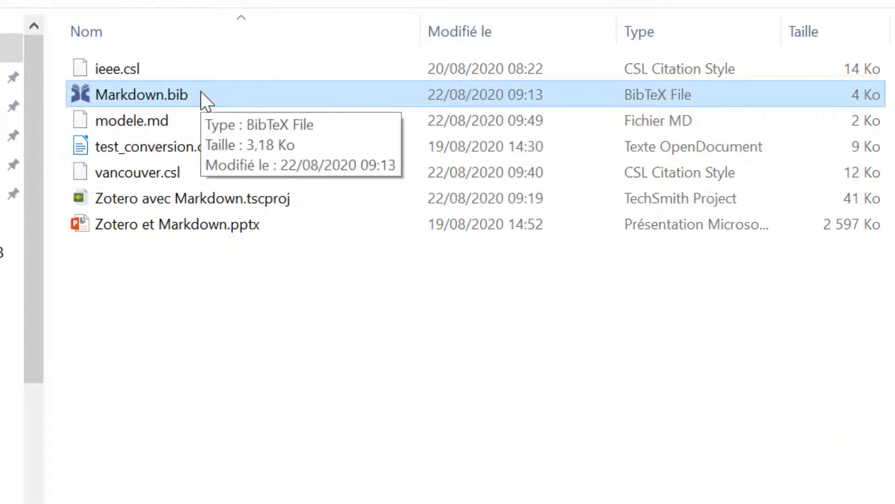
pyautogui.click(167, 182)
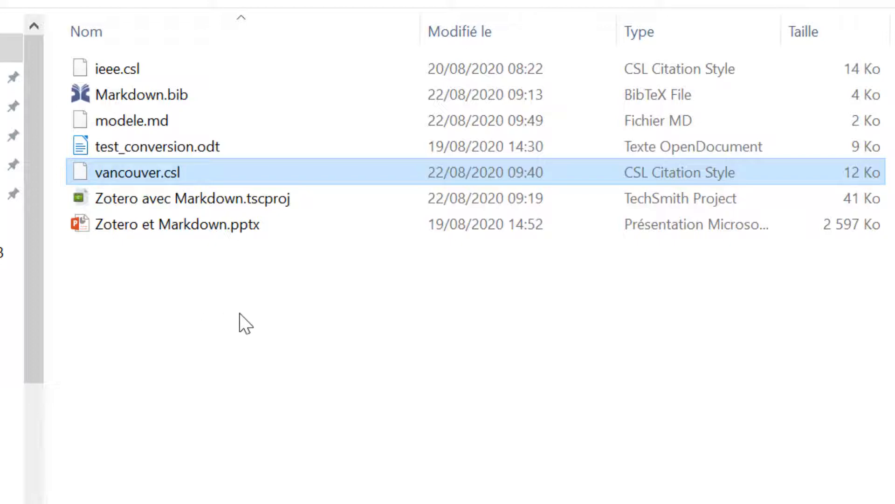
# - Open a PowerShell window in the Zotero_Markdown folder
pyautogui.rightClick(240, 313)
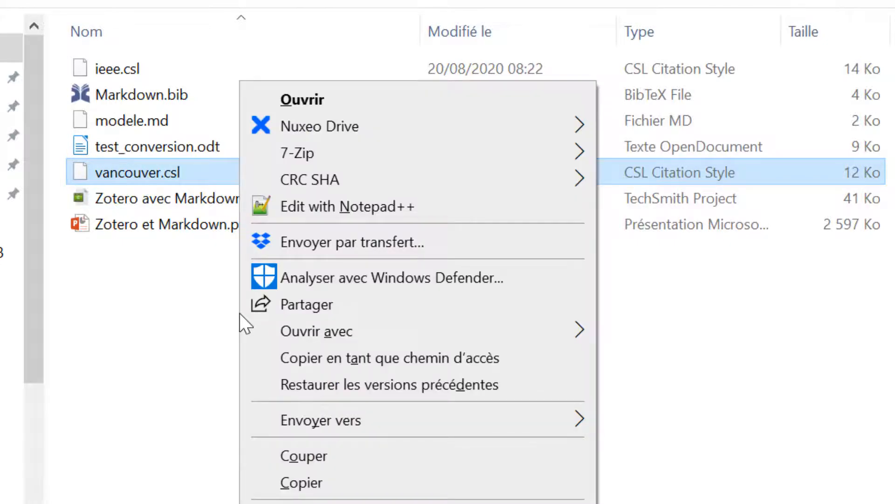
pyautogui.click(164, 367)
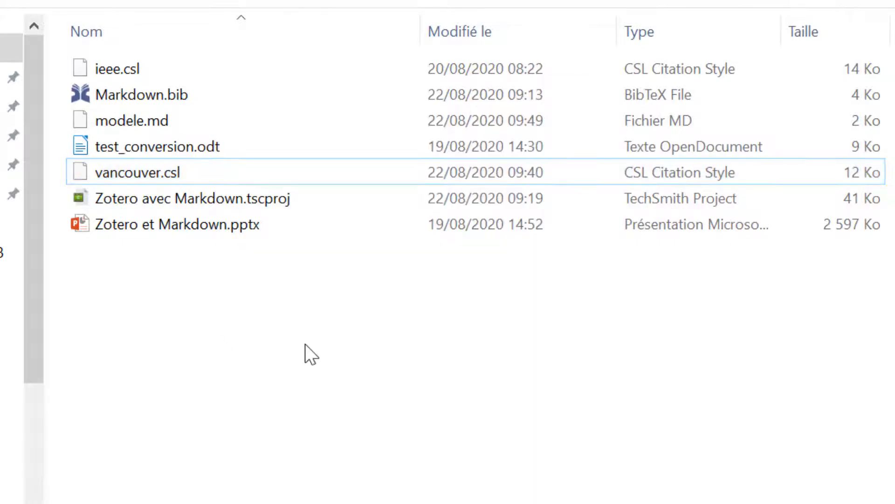
pyautogui.rightClick(304, 344)
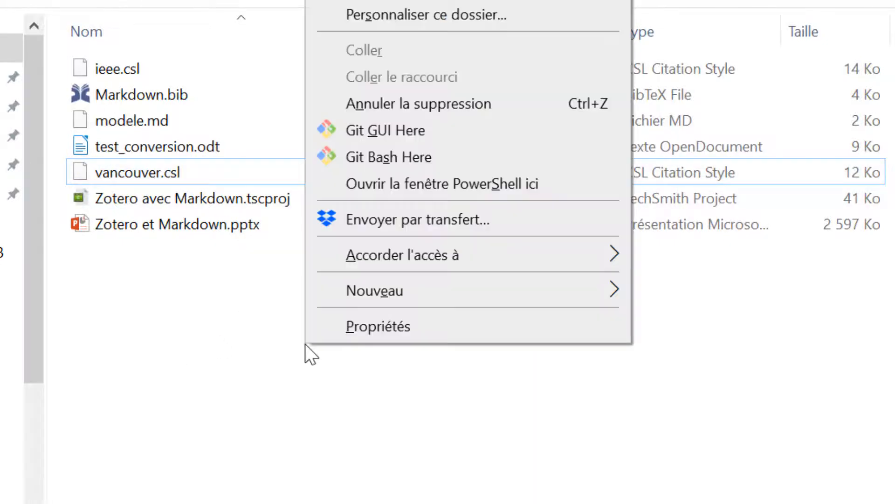
pyautogui.click(481, 181)
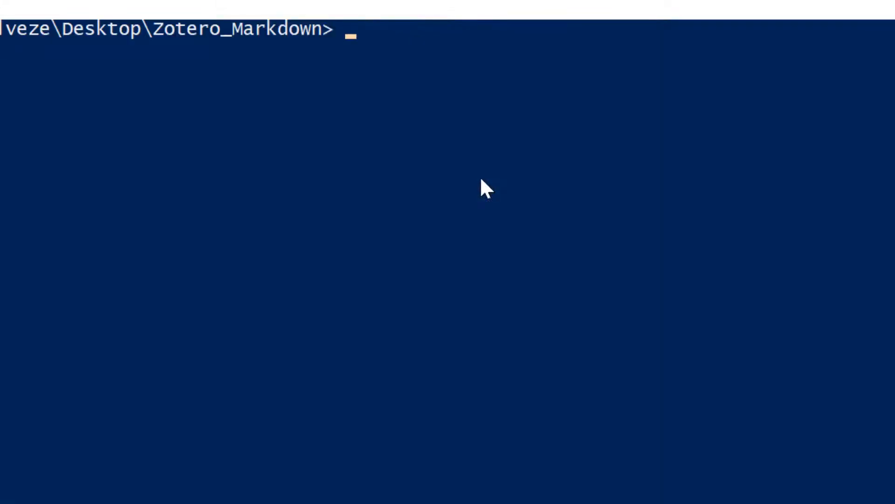
# - Enter the command pandoc modele.md -o modele.pdf at the prompt without running it
pyautogui.write('pandoc')
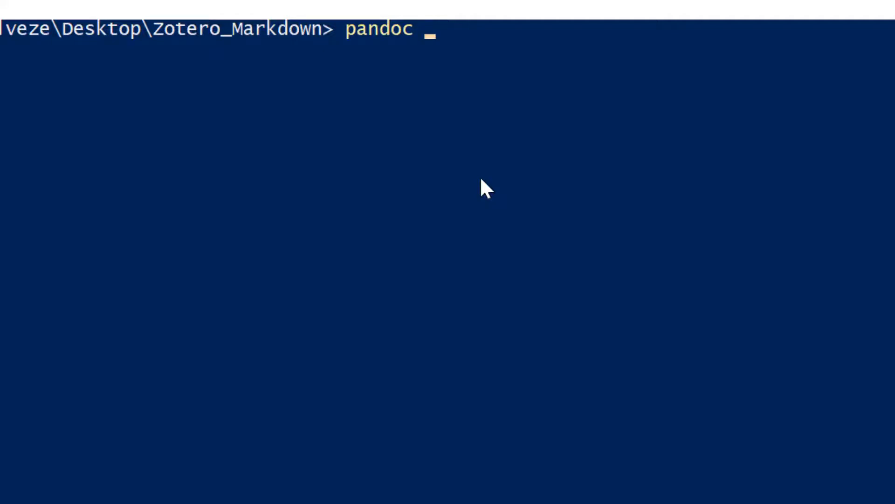
pyautogui.write('modele.pdf')
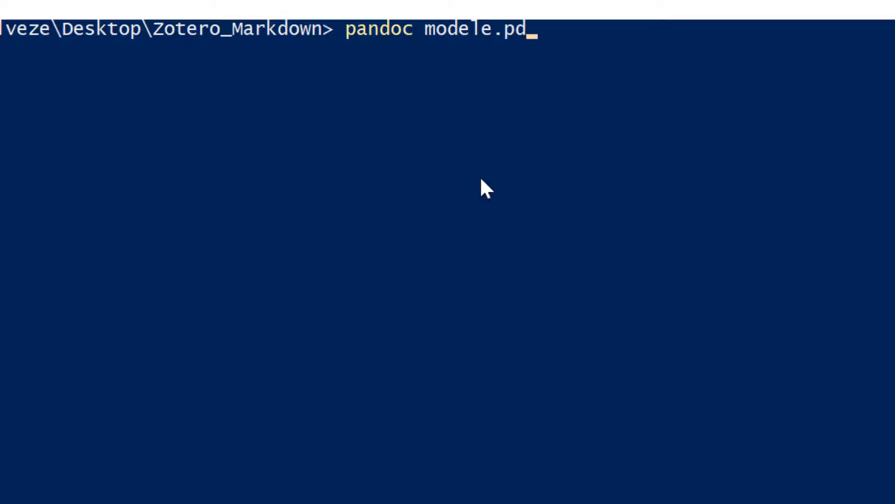
pyautogui.press('BackSpace')
pyautogui.press('BackSpace')
pyautogui.press('BackSpace')
pyautogui.write('md')
pyautogui.write(' -o')
pyautogui.write('mod')
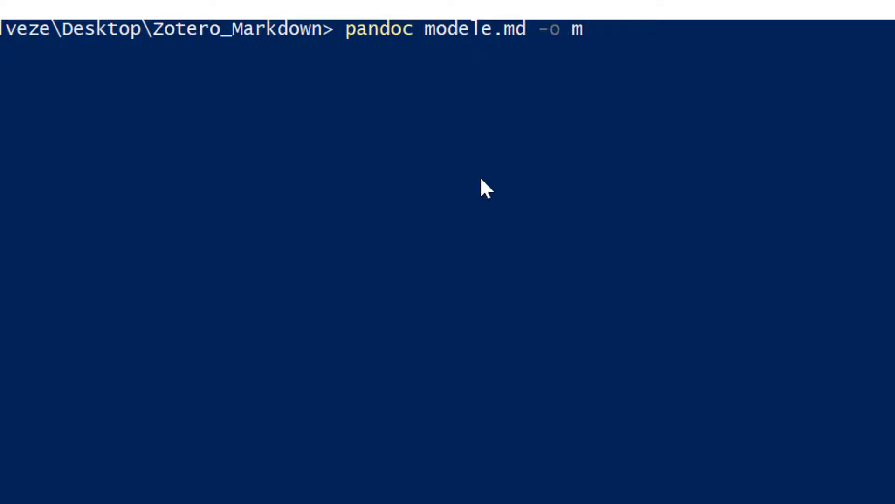
pyautogui.write('ele.')
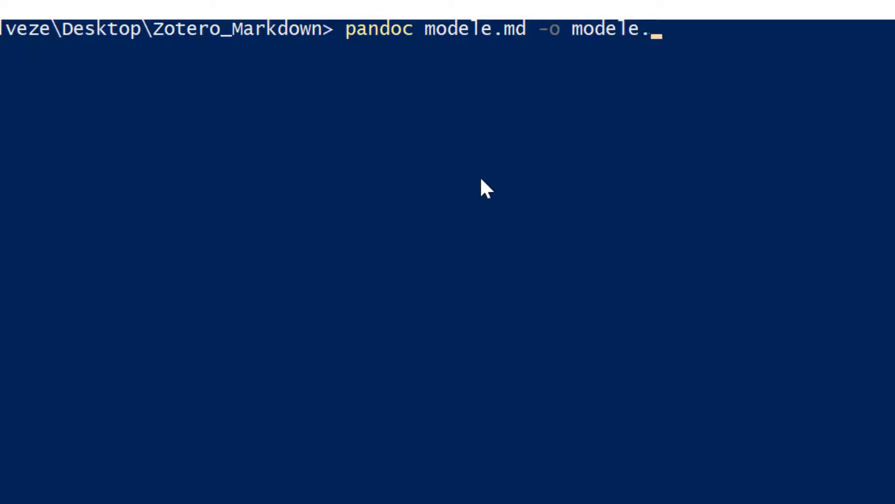
pyautogui.write('pdf')
# - Insert the option --filter pandoc-citeproc between modele.md and -o in the pandoc command
pyautogui.press('Left')
pyautogui.press('Left')
pyautogui.press('Left')
pyautogui.press('Left')
pyautogui.press('Left')
pyautogui.press('Left')
pyautogui.press('Left')
pyautogui.press('Left')
pyautogui.press('Left')
pyautogui.press('Left')
pyautogui.press('Left')
pyautogui.press('Left')
pyautogui.press('Left')
pyautogui.press('Left')
pyautogui.write('--')
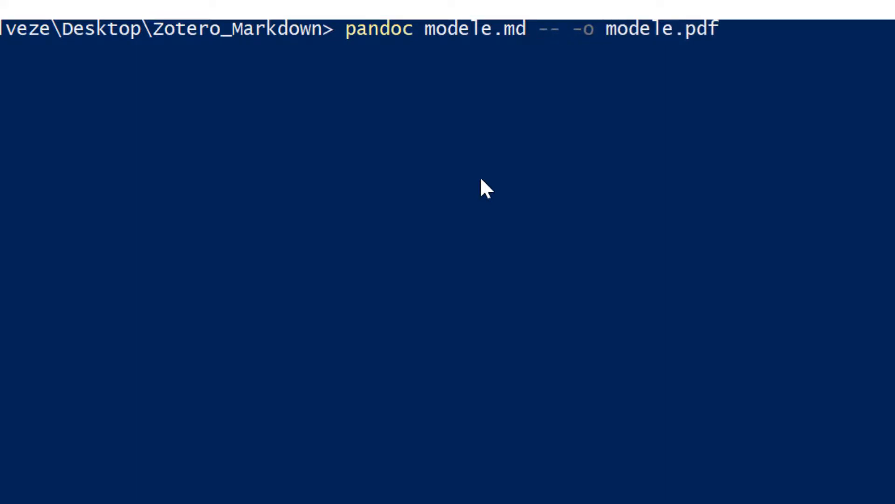
pyautogui.write('filter')
pyautogui.write(' pandoc')
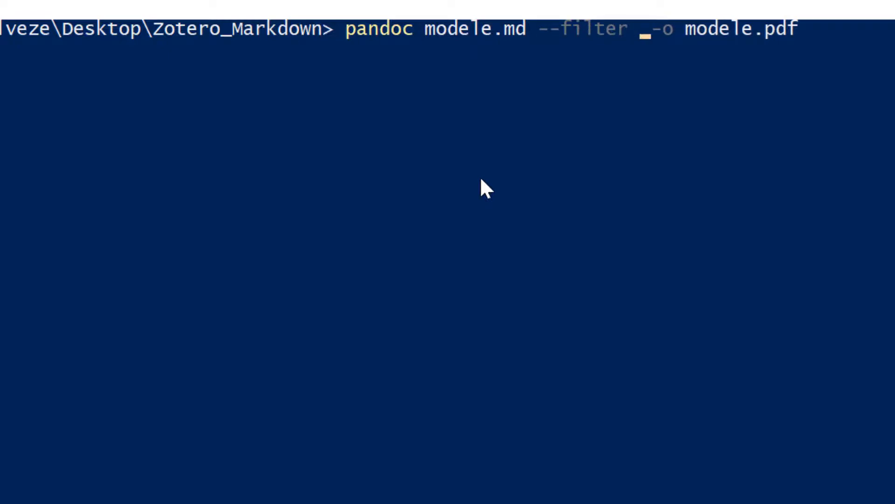
pyautogui.write('-citeproc')
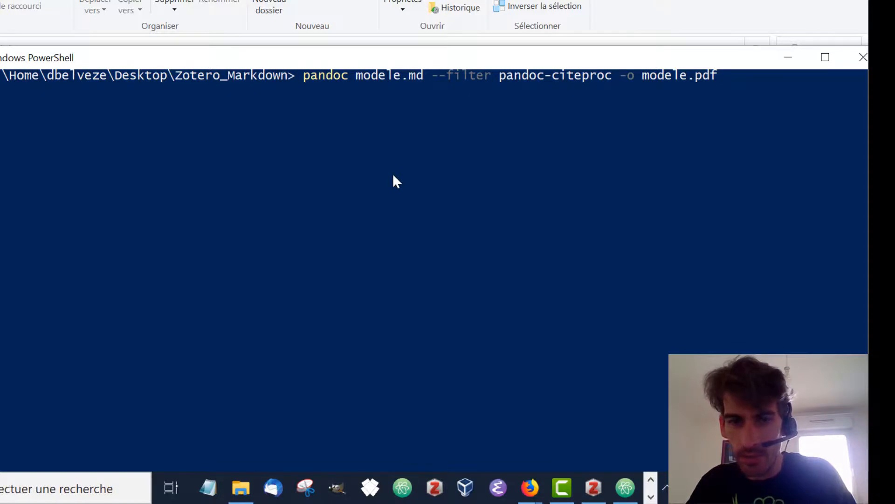
# - Add the input format option -f markdown+smart after pandoc-citeproc in the command
pyautogui.write('--')
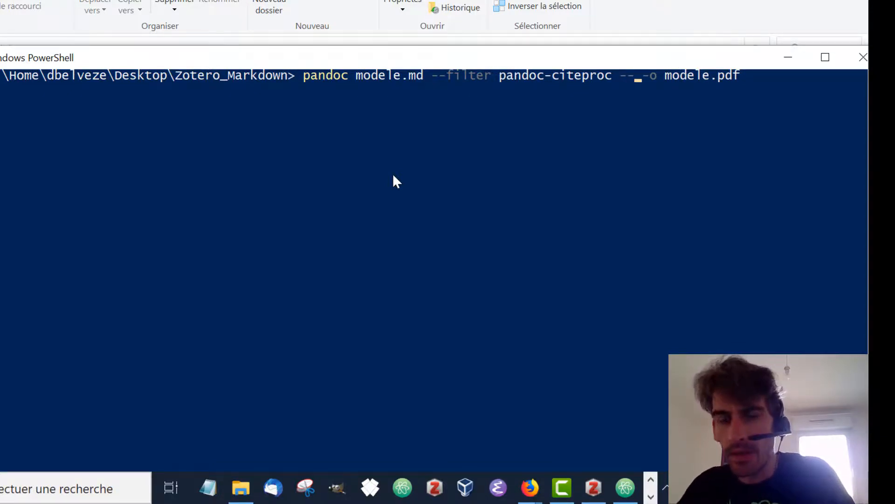
pyautogui.press('BackSpace')
pyautogui.write('f mark')
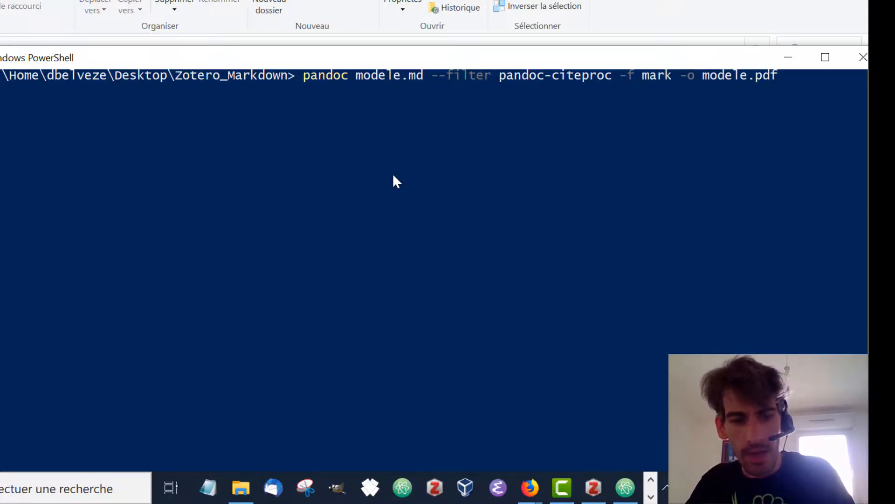
pyautogui.write('d')
pyautogui.write('own+')
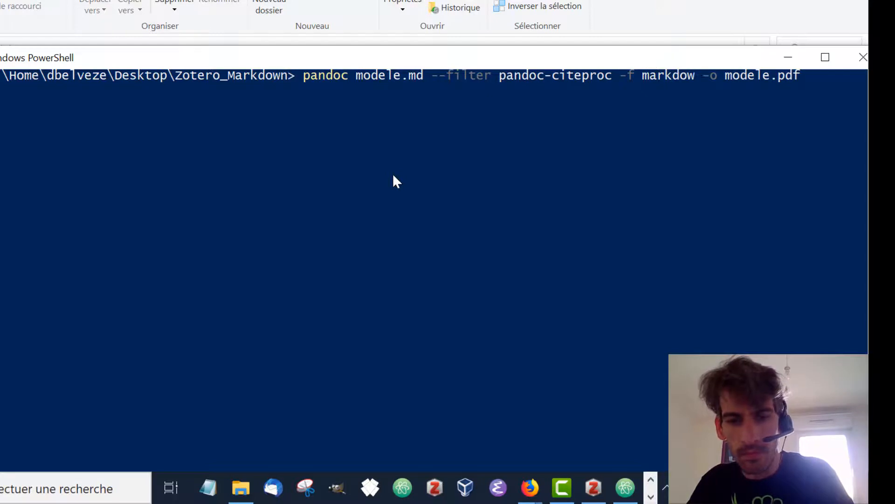
pyautogui.write('smart')
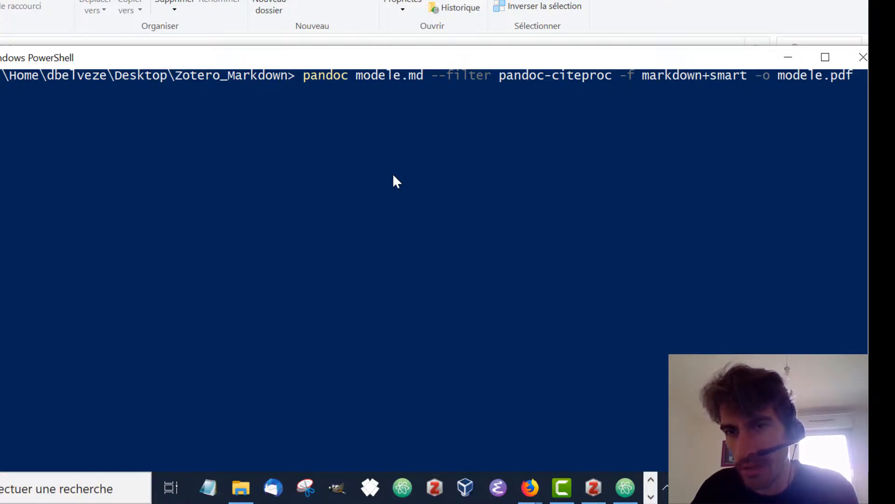
# - Run the completed pandoc command to convert modele.md into modele.pdf
pyautogui.press('Right')
pyautogui.press('Right')
pyautogui.press('Right')
pyautogui.press('Right')
pyautogui.press('Right')
pyautogui.press('Right')
pyautogui.press('Right')
pyautogui.press('Right')
pyautogui.press('Right')
pyautogui.press('Right')
pyautogui.press('Right')
pyautogui.press('Right')
pyautogui.press('Right')
pyautogui.press('Right')
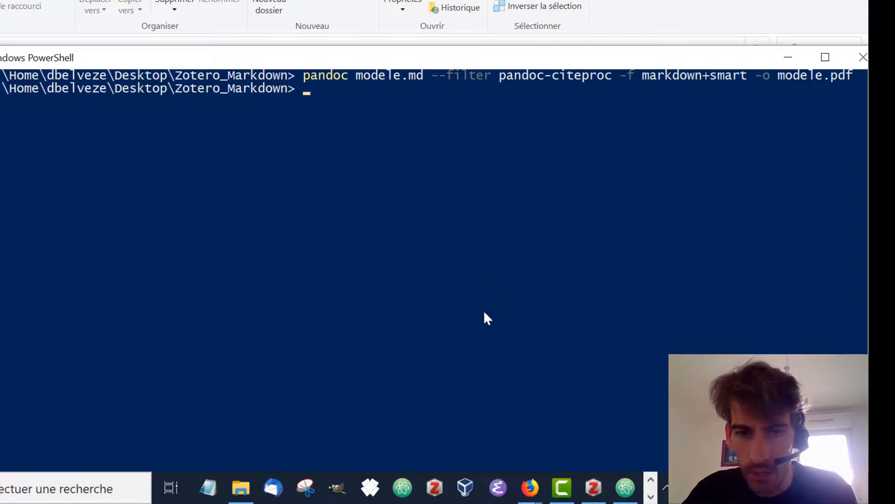
# - Open modele.pdf from the Zotero_Markdown folder and review its table of contents, in-text citations and bibliography
pyautogui.click(240, 488)
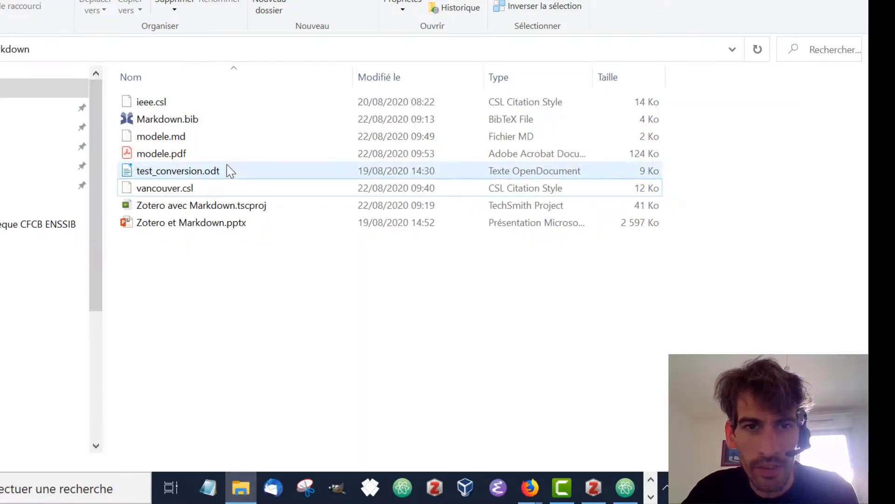
pyautogui.doubleClick(190, 154)
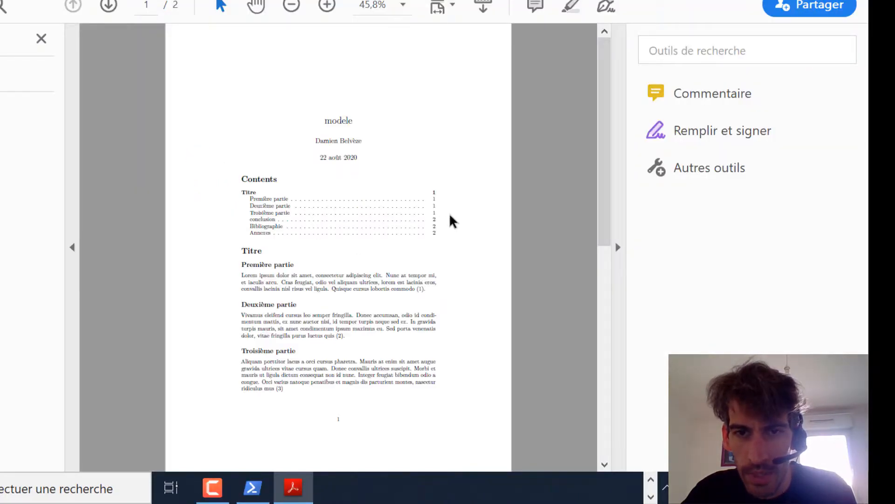
pyautogui.moveTo(604, 156); pyautogui.dragTo(606, 239)
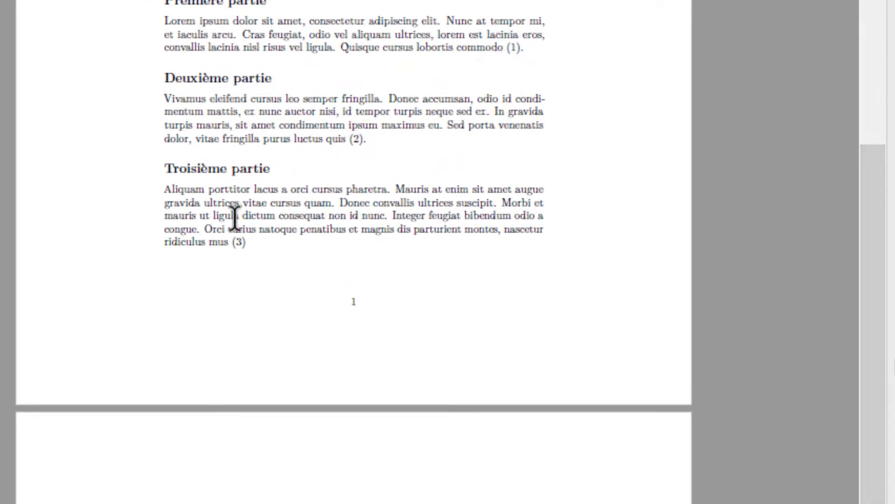
pyautogui.moveTo(866, 229); pyautogui.dragTo(878, 381)
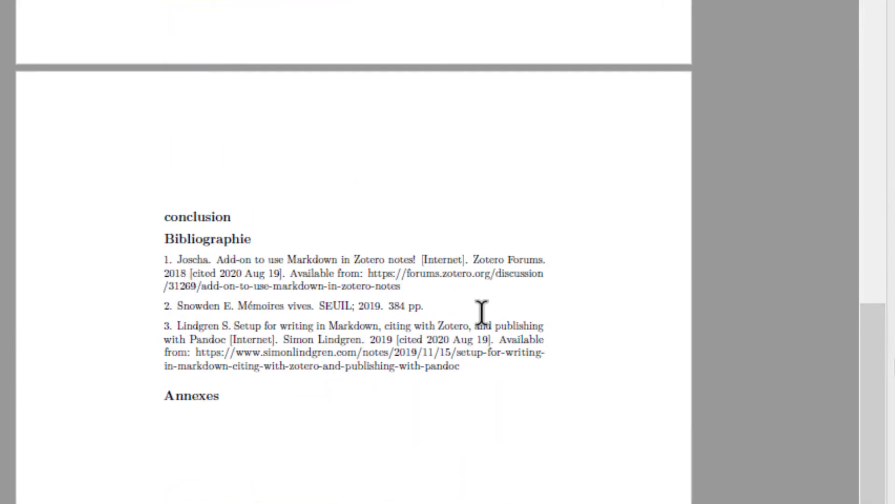
pyautogui.moveTo(870, 487); pyautogui.dragTo(882, 110)
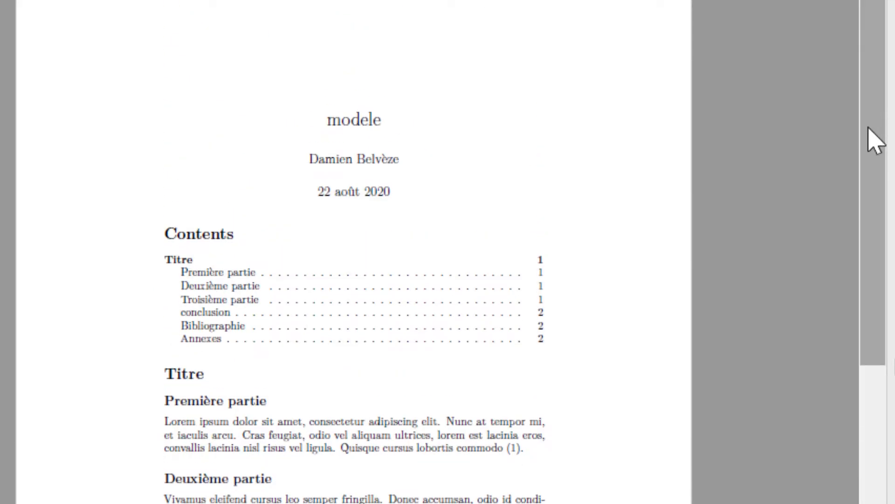